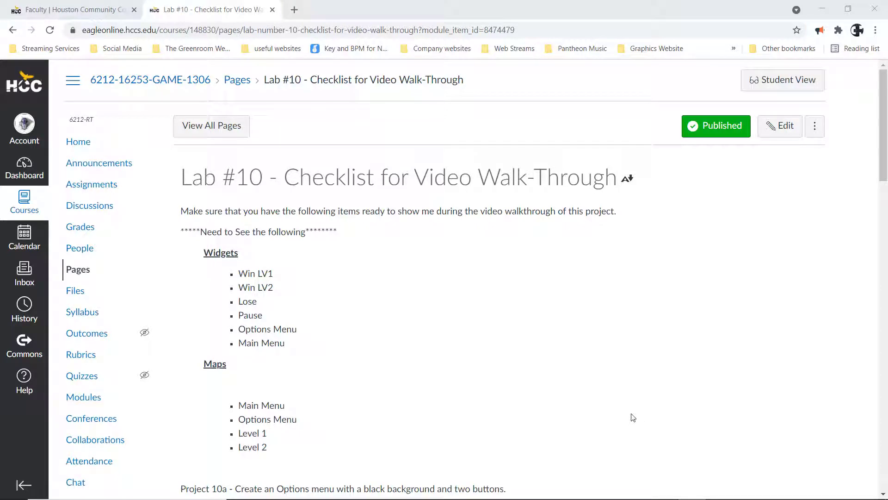
Step: Read the lab instructions in Chrome, marking the Designer, In graph and level blueprint steps
scroll(633, 416, "down", 5)
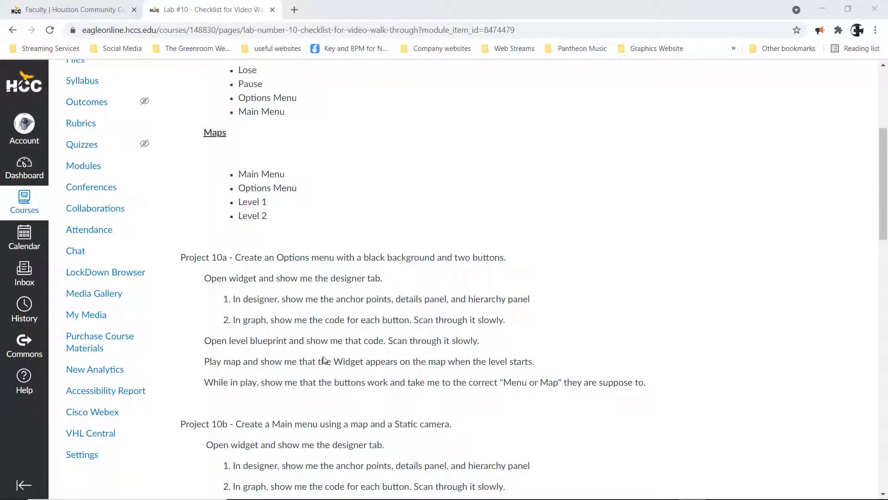
scroll(309, 352, "up", 5)
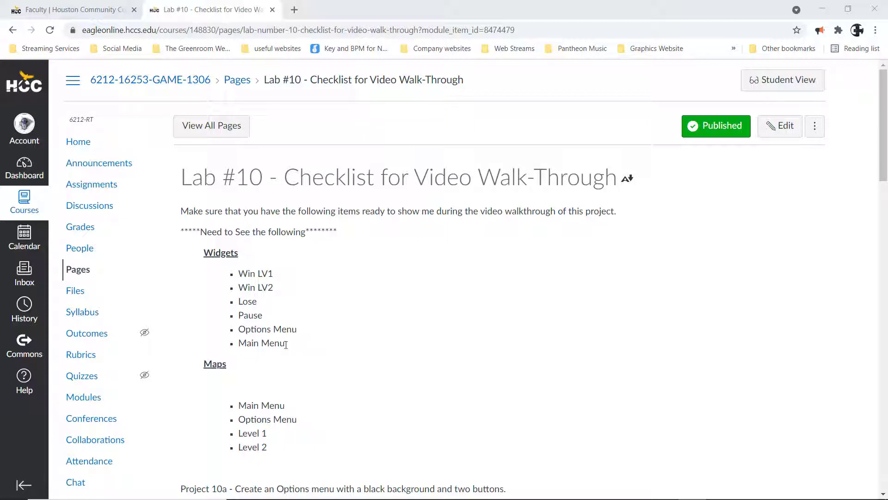
scroll(286, 344, "down", 1)
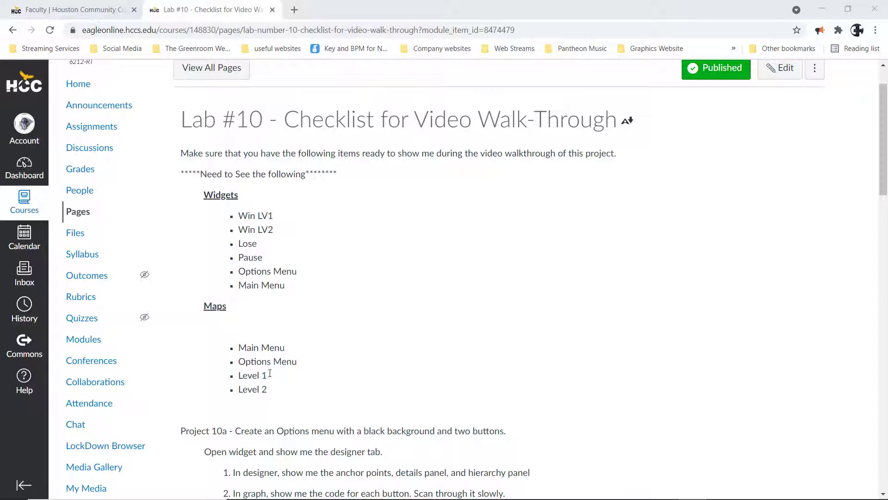
scroll(248, 390, "down", 3)
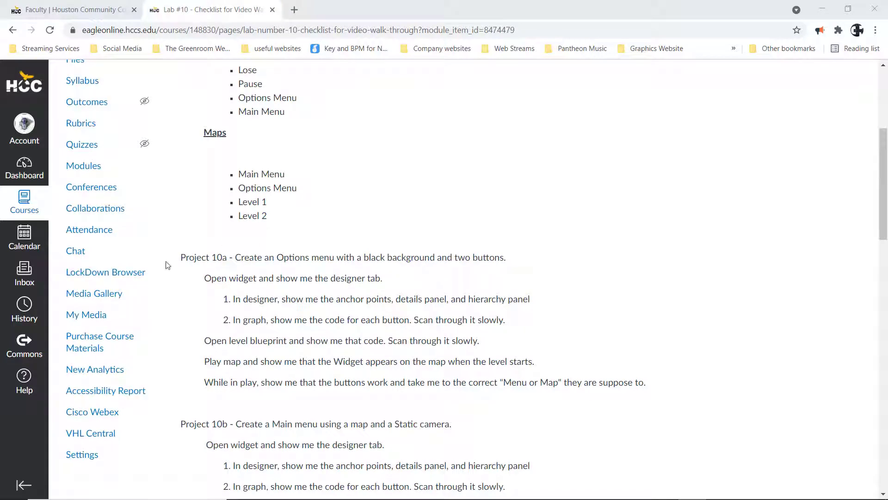
scroll(226, 256, "up", 3)
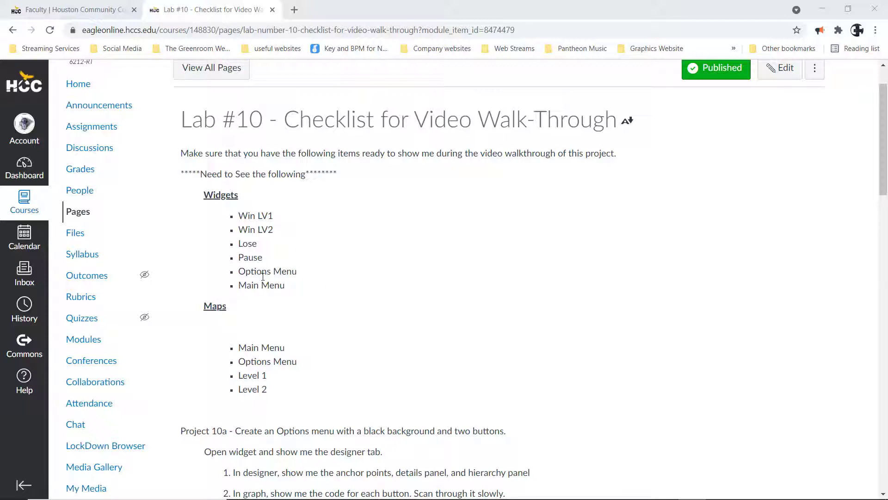
scroll(353, 388, "down", 4)
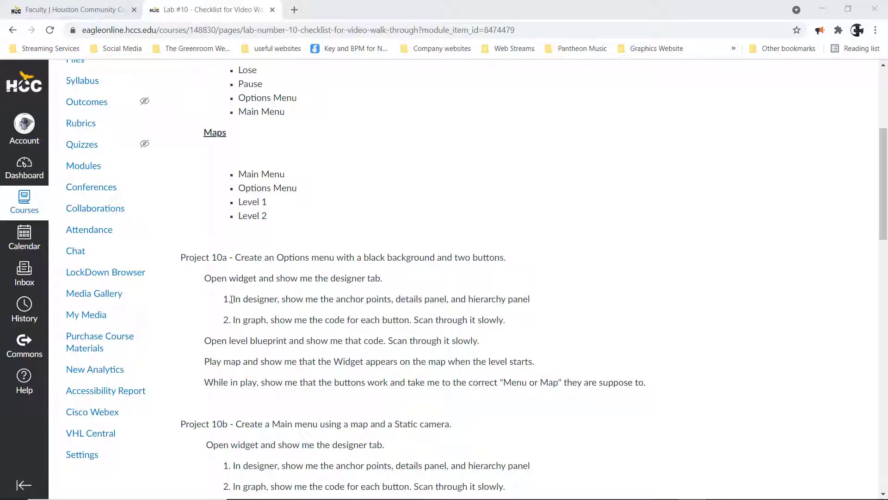
left_click_drag(231, 300, 286, 301)
left_click_drag(234, 320, 269, 323)
scroll(377, 345, "down", 3)
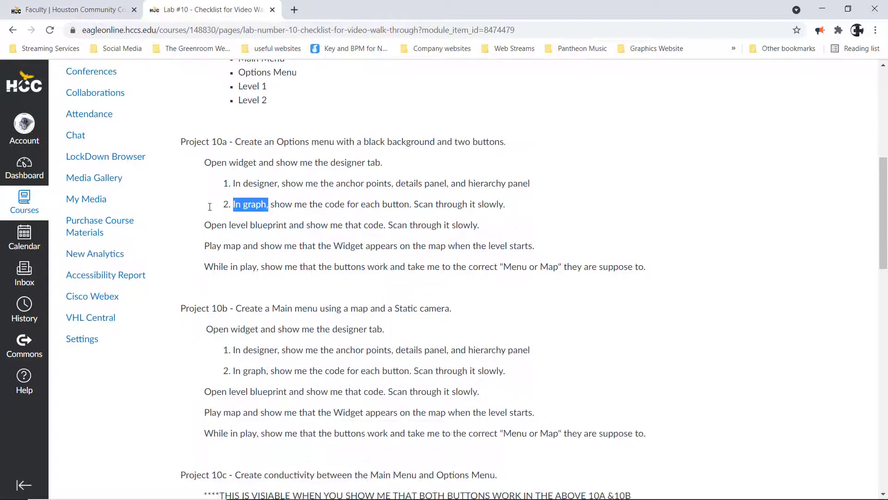
left_click_drag(200, 229, 384, 227)
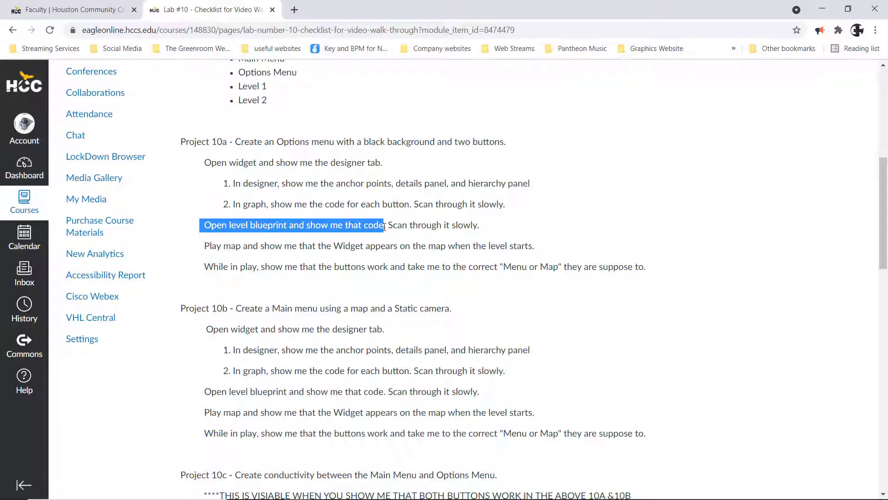
left_click(412, 194)
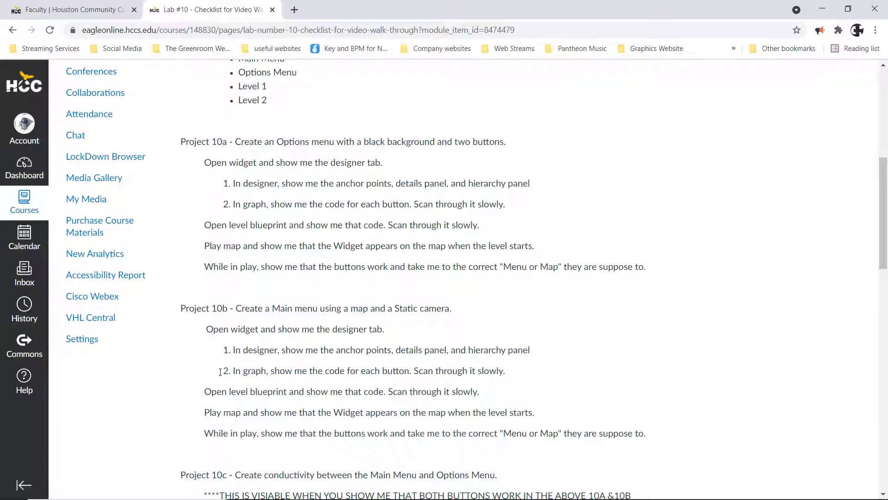
left_click_drag(227, 225, 316, 246)
left_click(381, 195)
Step: Continue through the lab instructions, highlighting the mention of the Kill volume
scroll(391, 357, "down", 1)
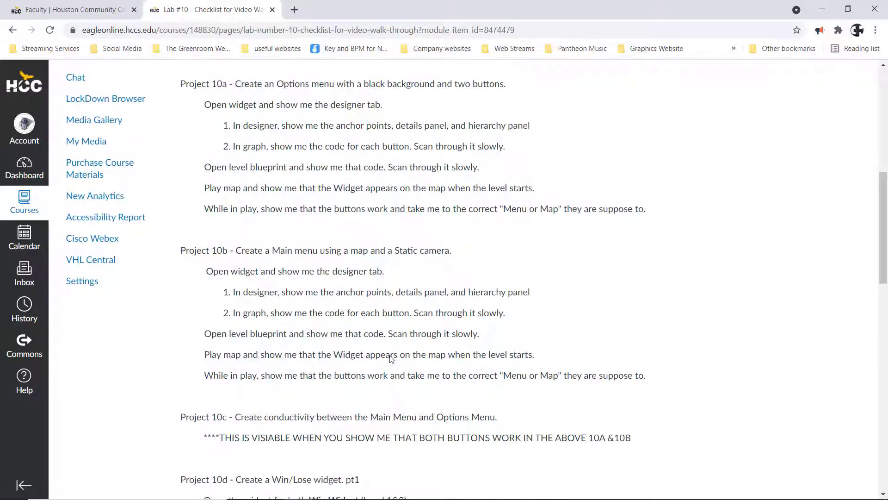
scroll(390, 355, "down", 3)
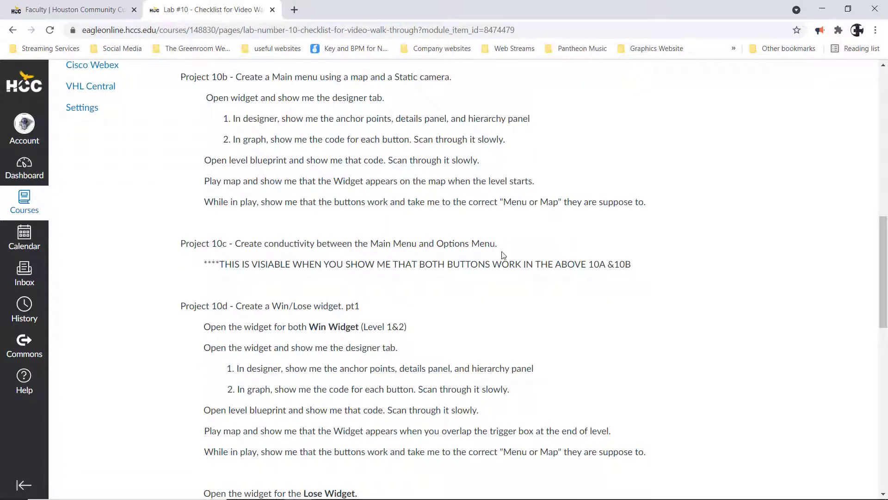
scroll(562, 295, "up", 2)
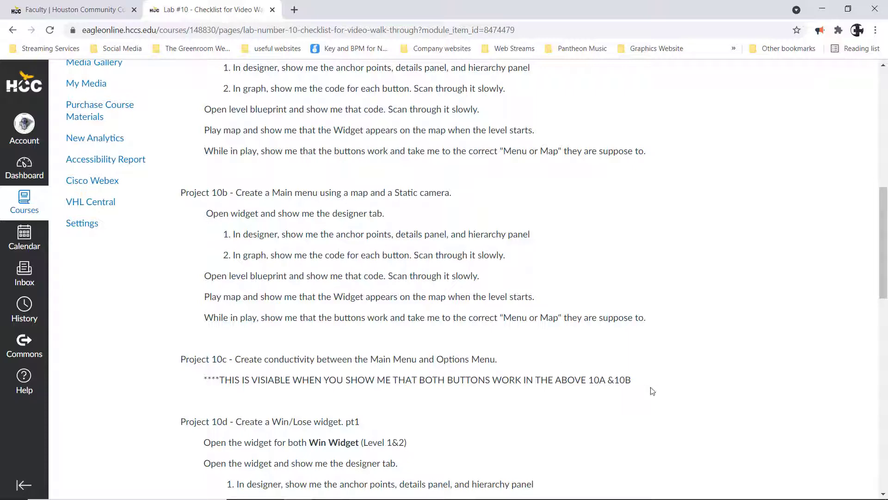
scroll(449, 393, "down", 3)
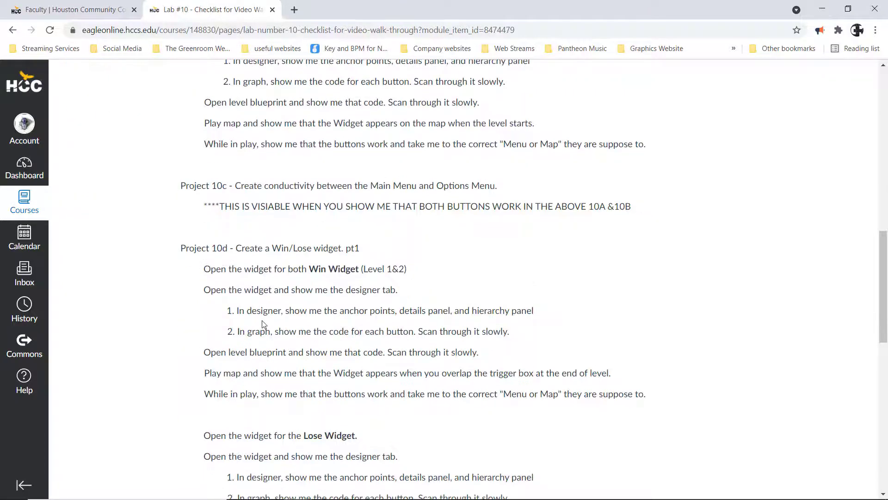
scroll(343, 307, "up", 1)
scroll(357, 307, "down", 1)
scroll(333, 283, "down", 1)
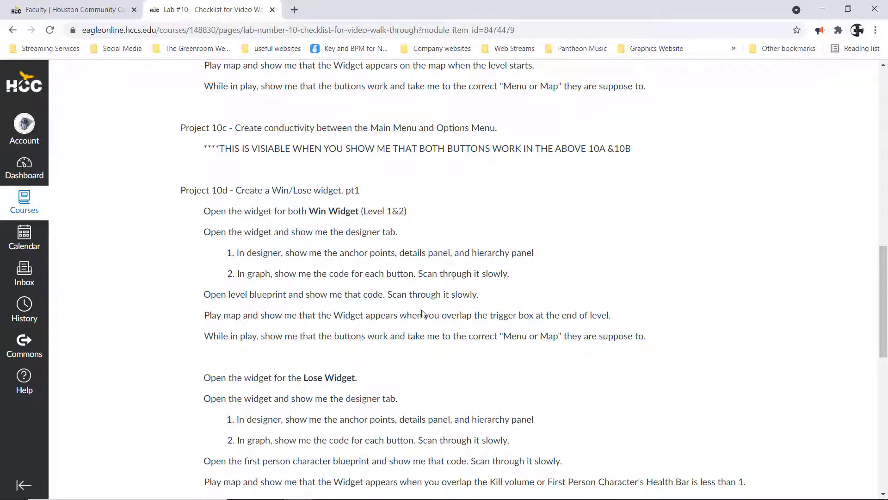
scroll(430, 405, "down", 2)
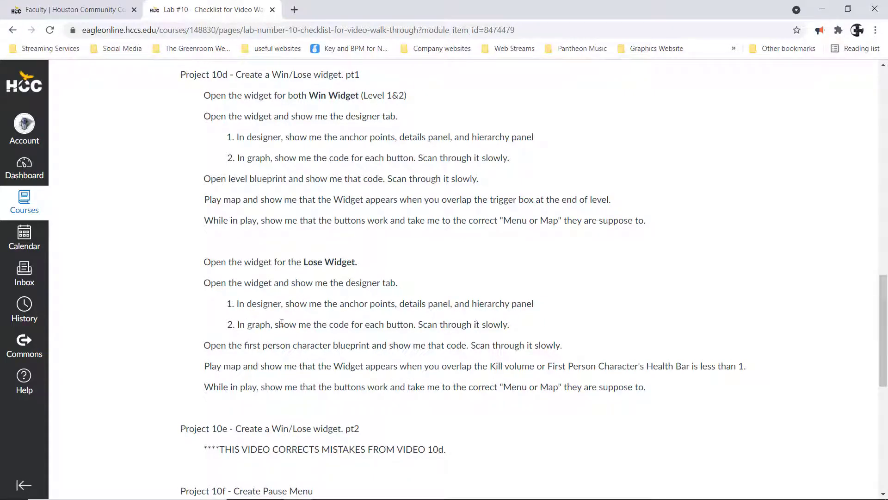
scroll(370, 327, "down", 1)
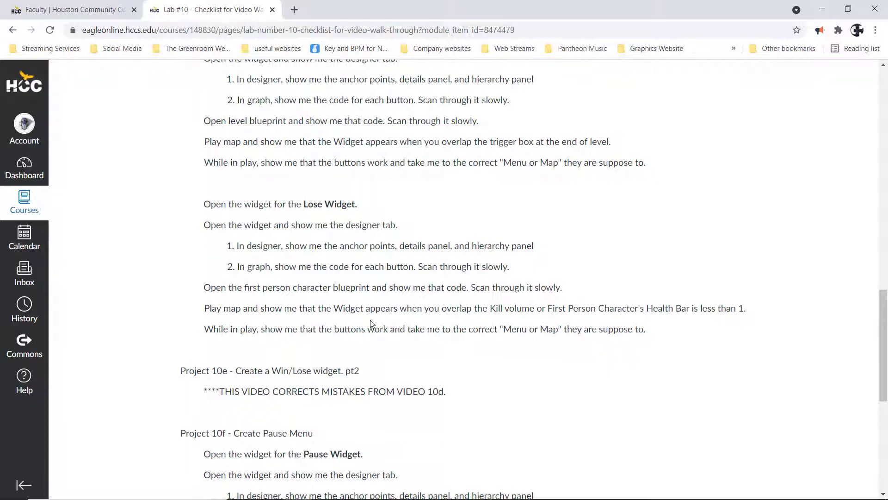
scroll(398, 357, "up", 2)
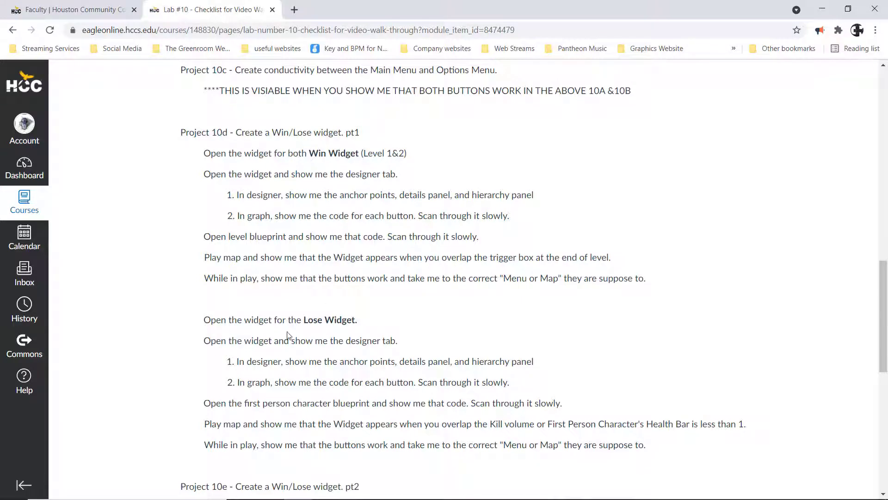
scroll(416, 411, "down", 1)
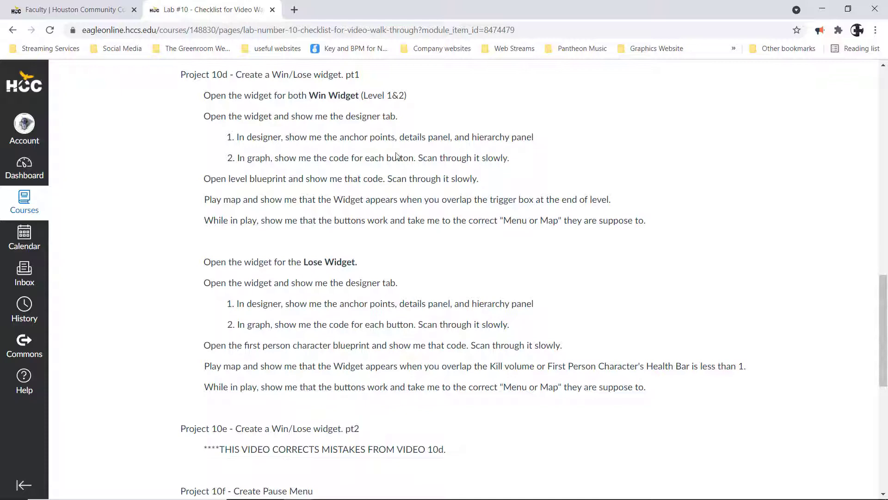
left_click_drag(491, 364, 534, 361)
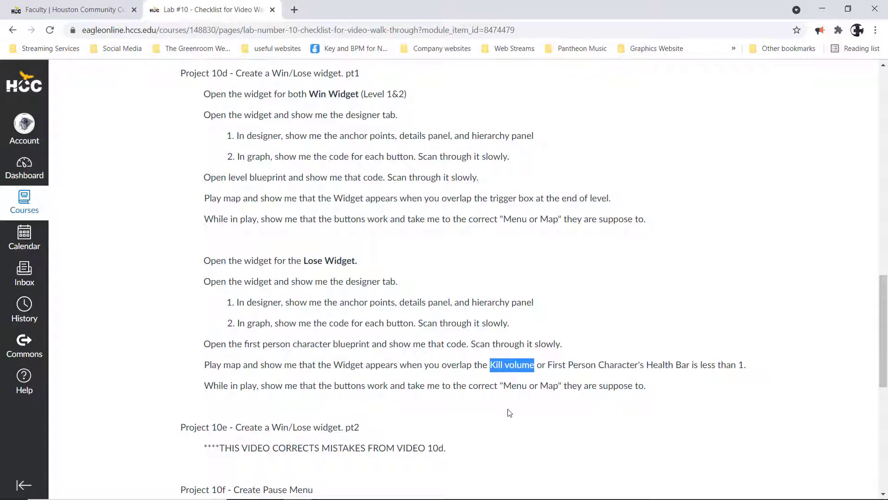
scroll(513, 389, "down", 1)
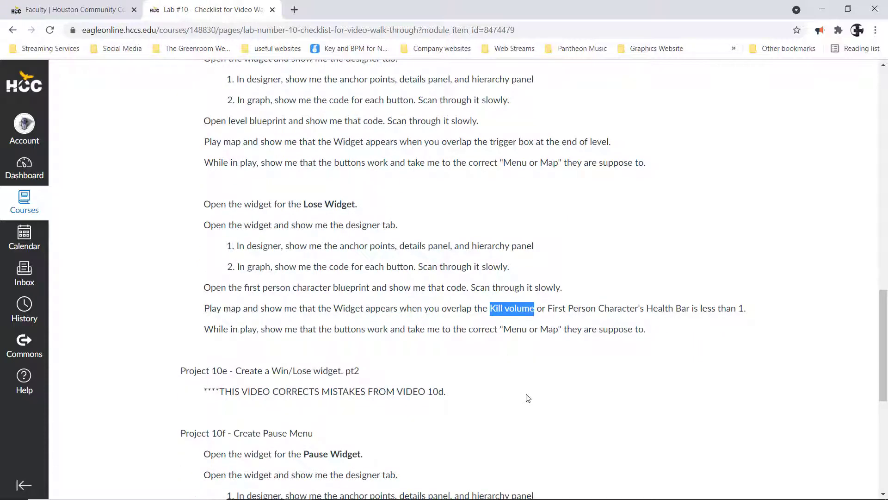
scroll(527, 397, "down", 1)
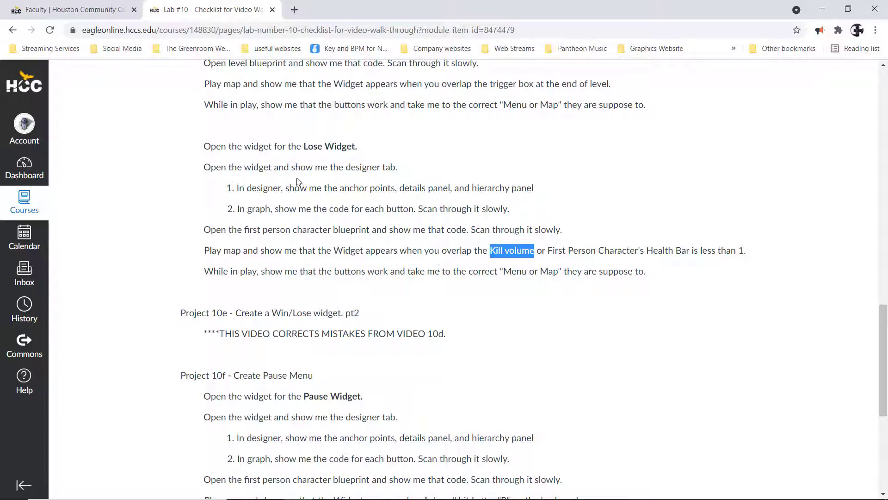
scroll(234, 248, "down", 2)
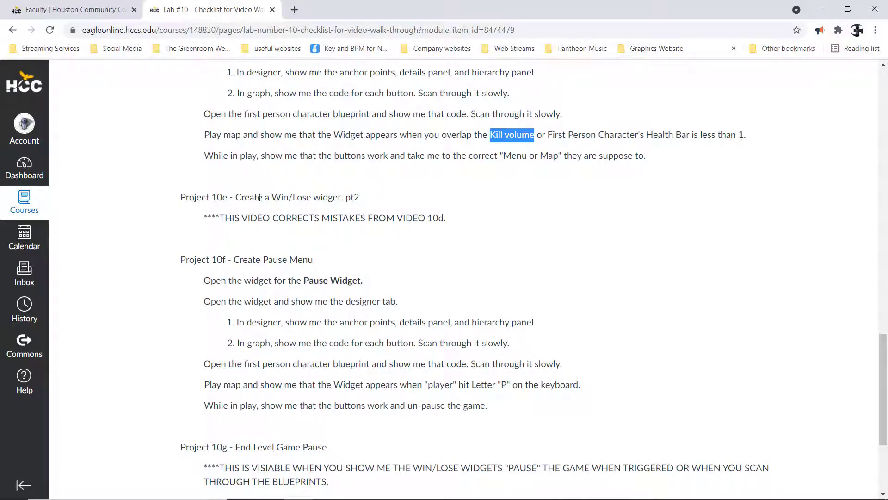
scroll(359, 226, "up", 2)
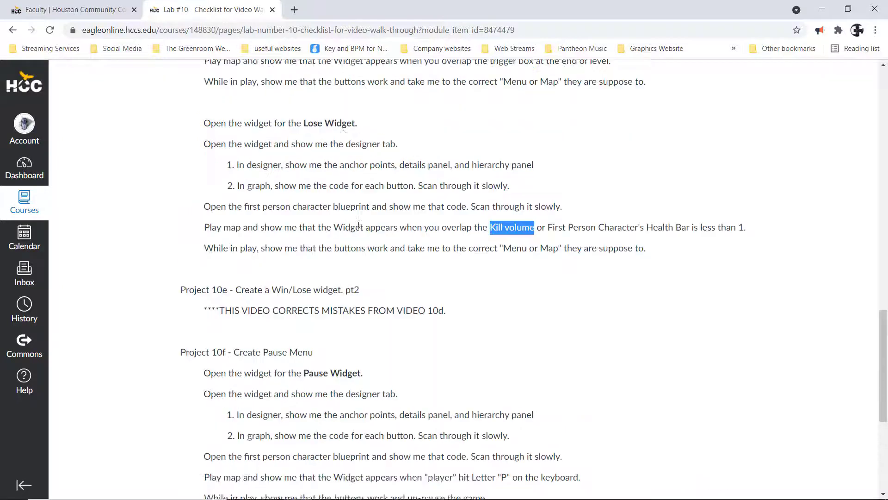
scroll(359, 225, "up", 1)
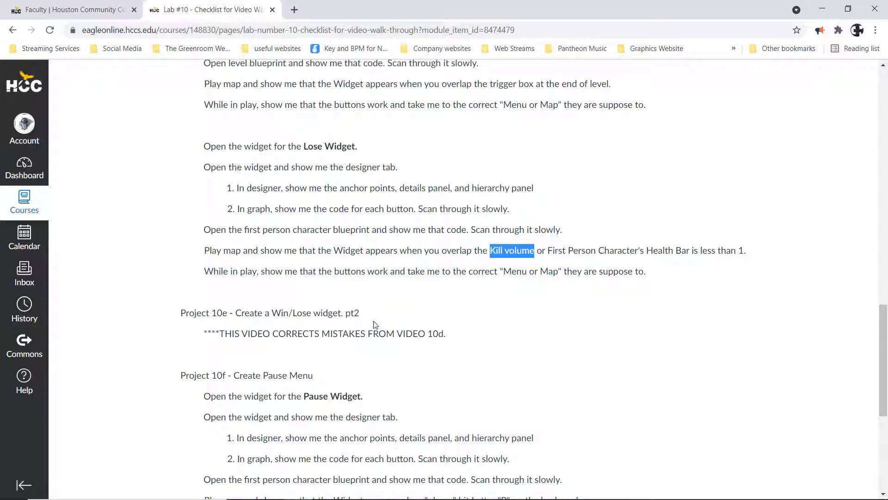
scroll(365, 333, "down", 1)
left_click(297, 399)
Step: Scroll through the remaining lab instructions in the browser
right_click(354, 304)
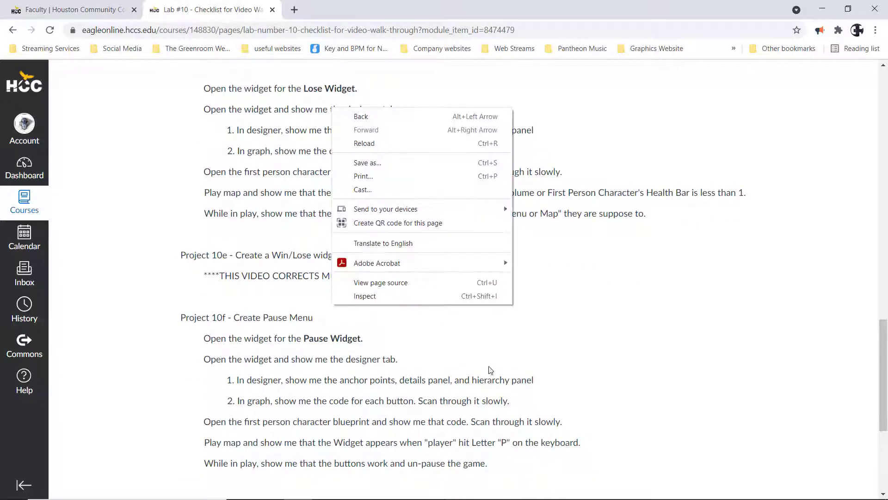
left_click(539, 360)
scroll(543, 370, "down", 2)
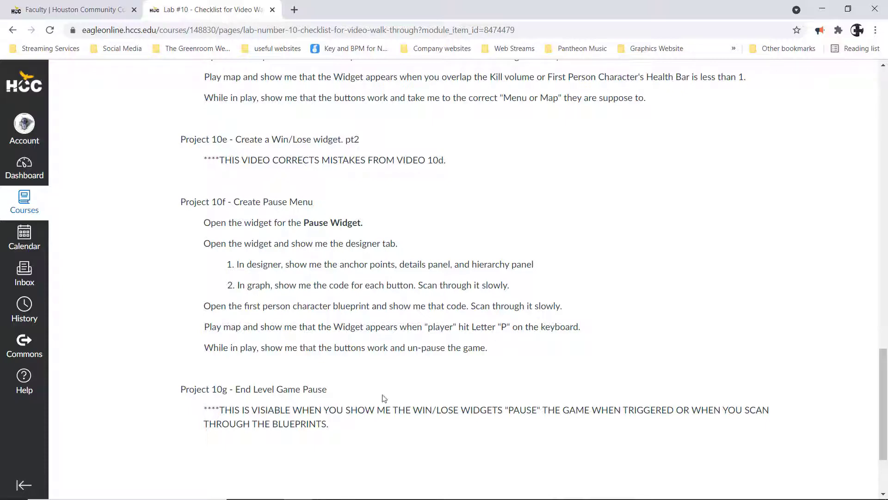
scroll(276, 289, "down", 3)
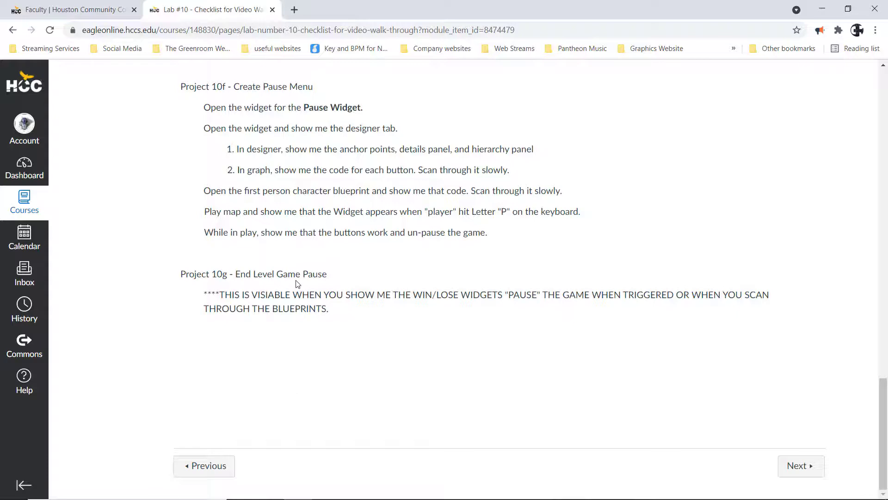
scroll(316, 291, "up", 20)
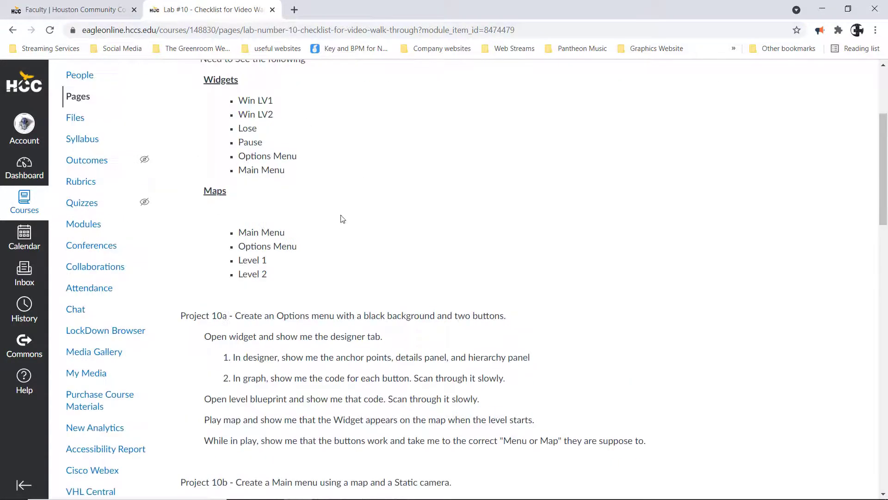
scroll(345, 224, "up", 4)
scroll(346, 229, "down", 12)
scroll(347, 236, "down", 14)
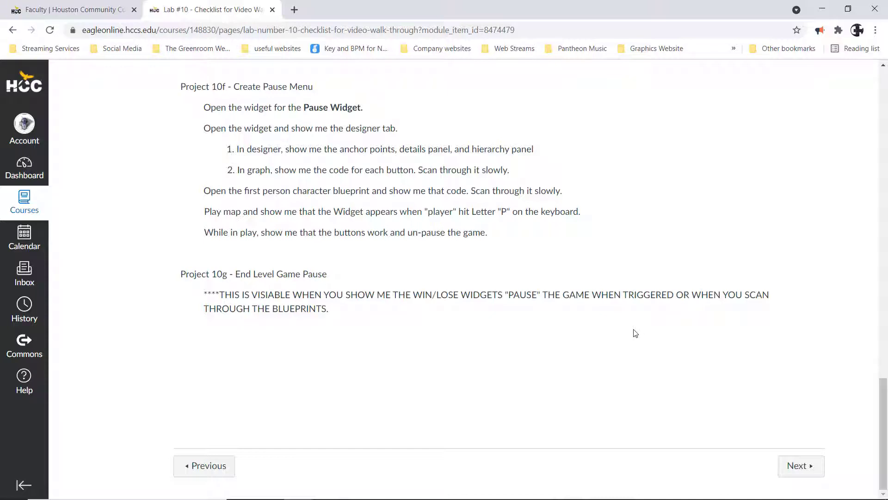
scroll(388, 296, "up", 1)
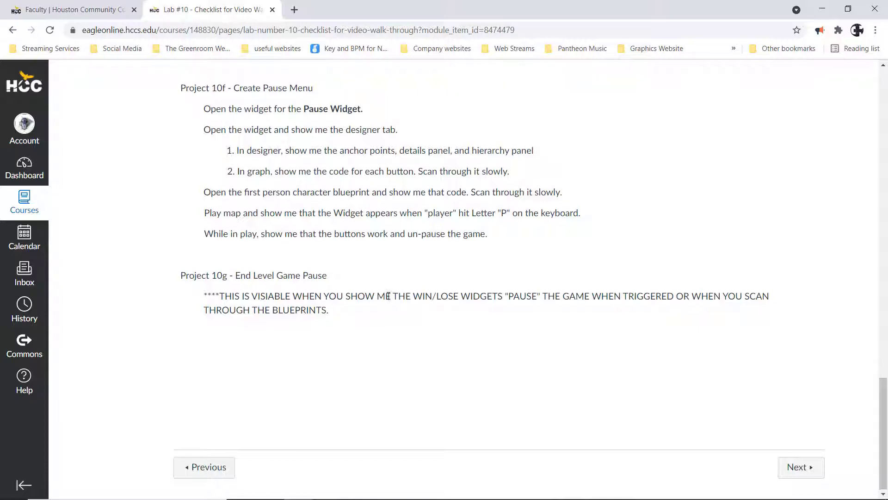
scroll(389, 296, "up", 20)
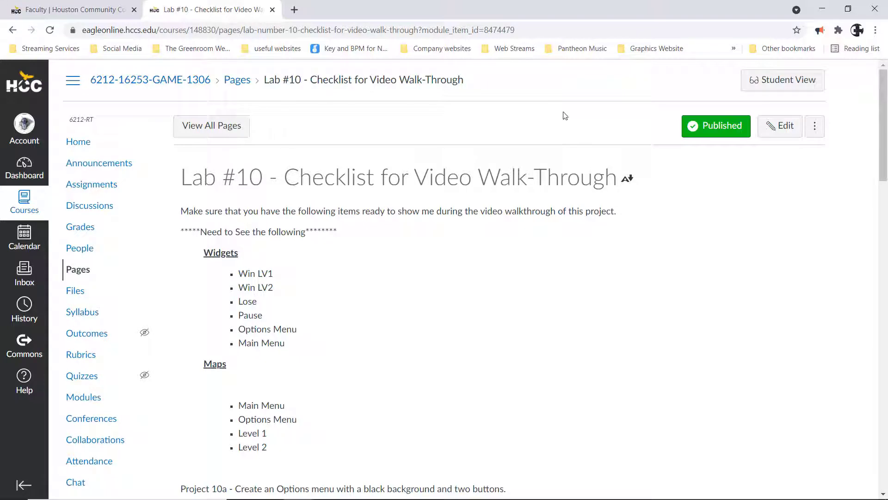
Step: Return to a maximized Unreal Editor and select Lose1_Widget in the Content Browser
left_click(826, 9)
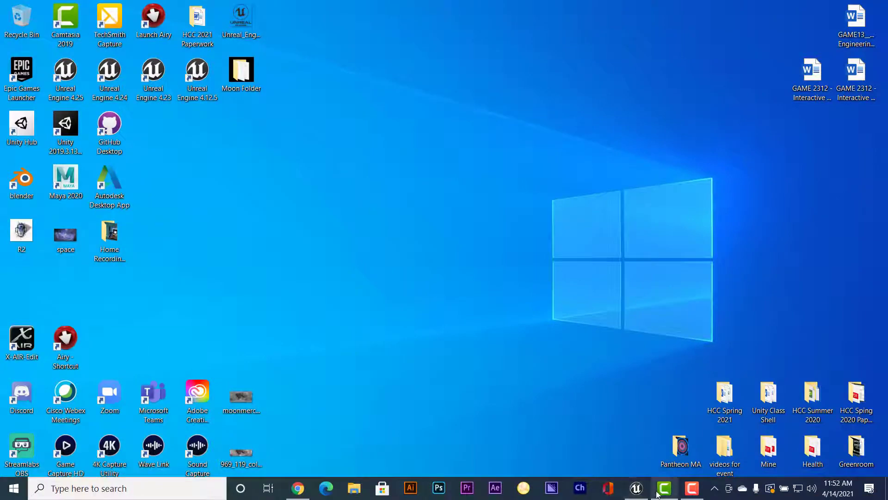
left_click(637, 475)
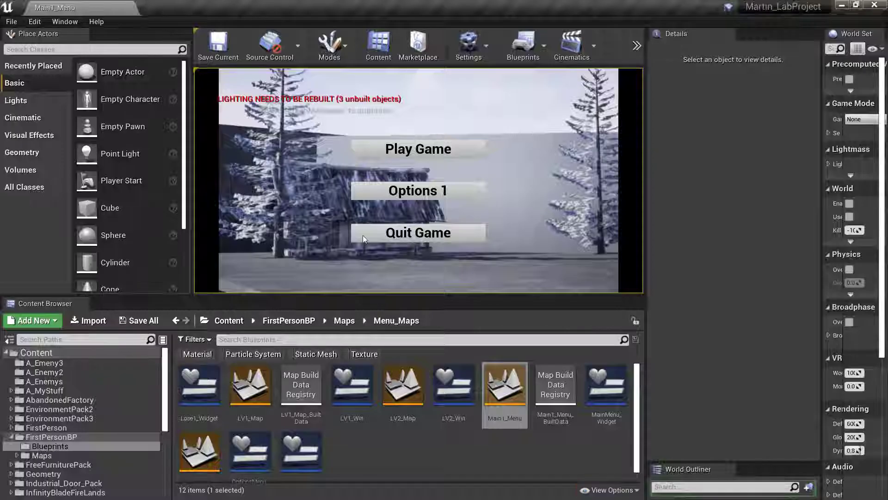
left_click_drag(647, 7, 607, 50)
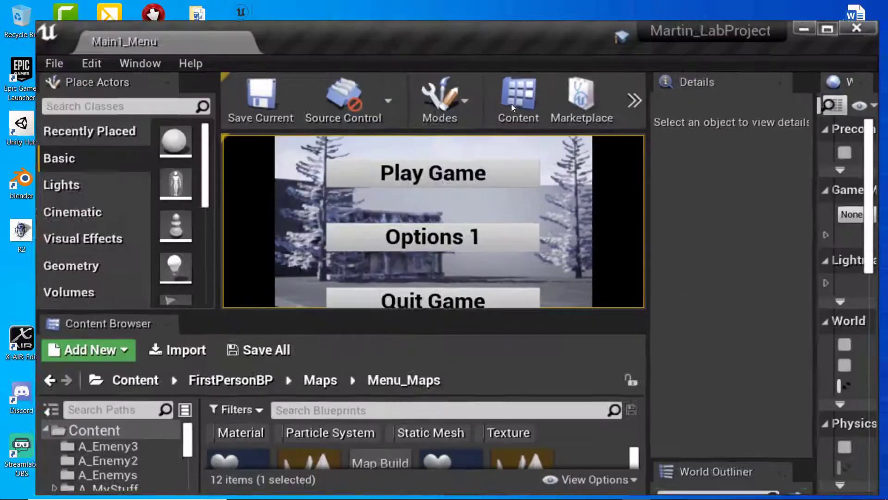
left_click(687, 58)
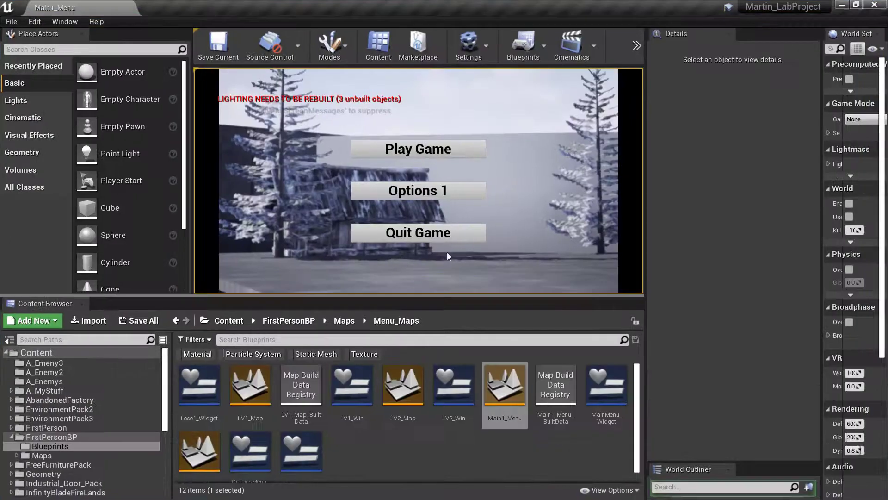
left_click(190, 386)
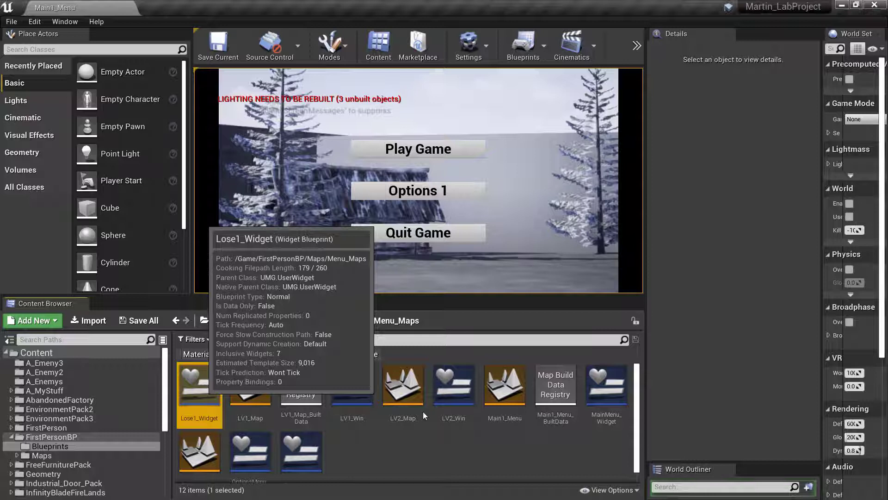
left_click(638, 45)
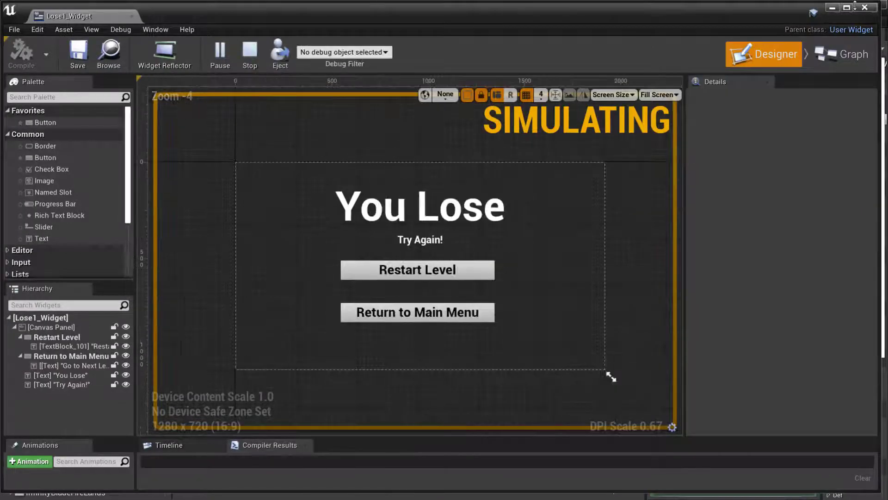
Step: Stop the running simulation from the toolbar overflow menu
left_click(829, 8)
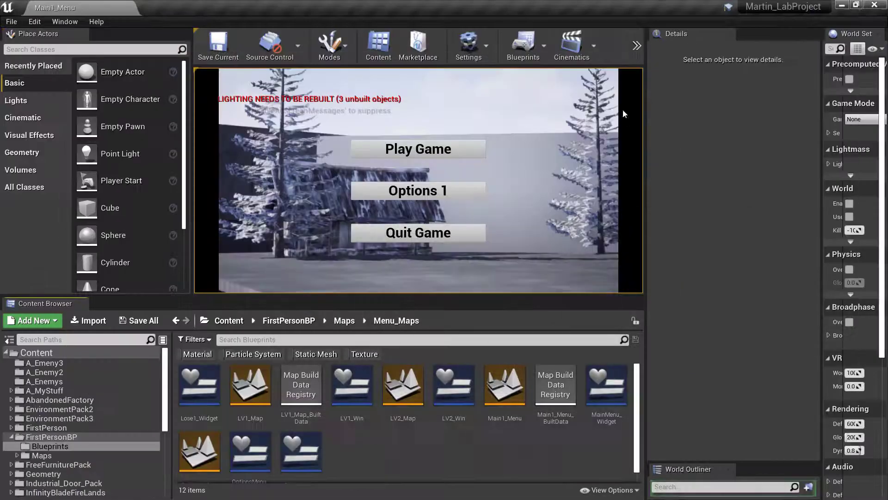
left_click(637, 46)
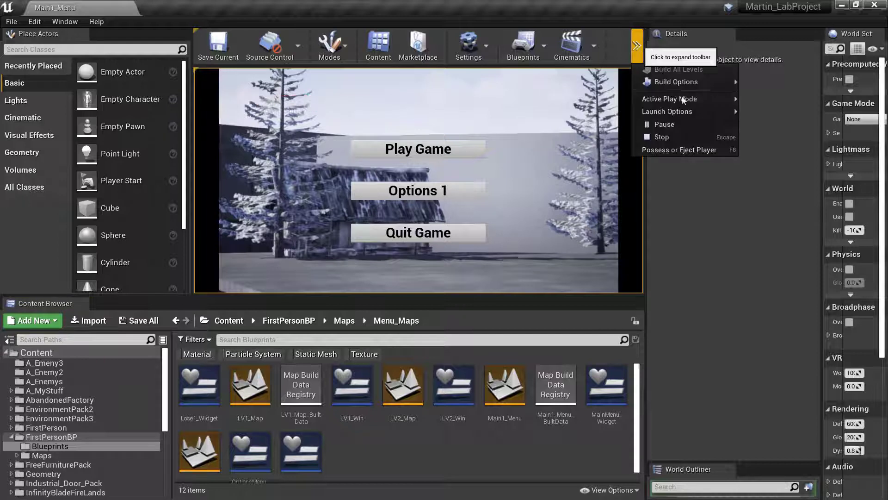
left_click(672, 137)
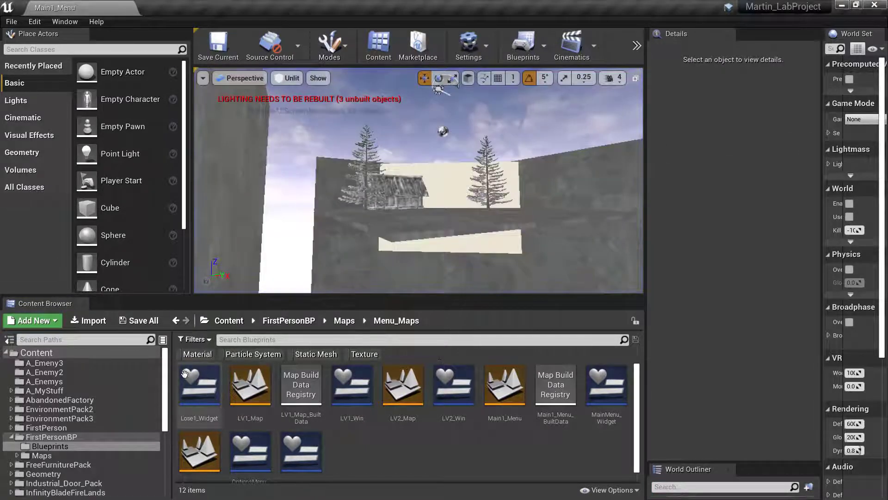
Step: Open the LV1_Win and LV2_Win widget blueprints
double_click(352, 391)
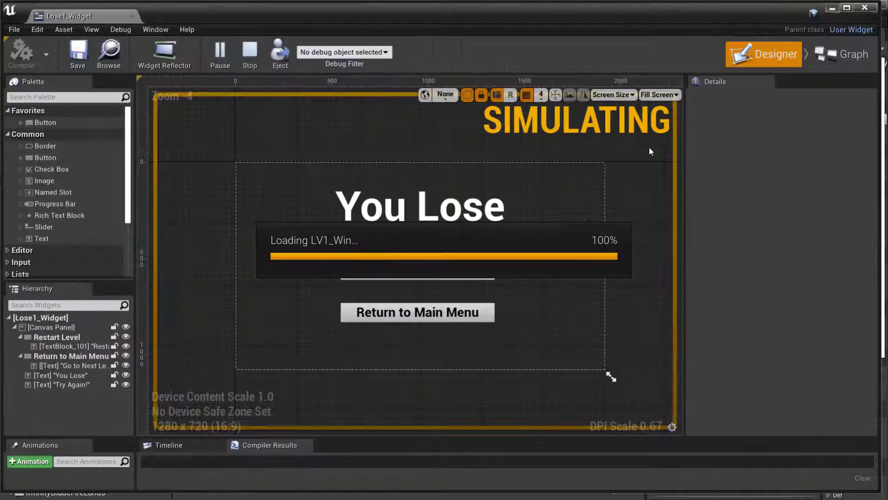
left_click(832, 8)
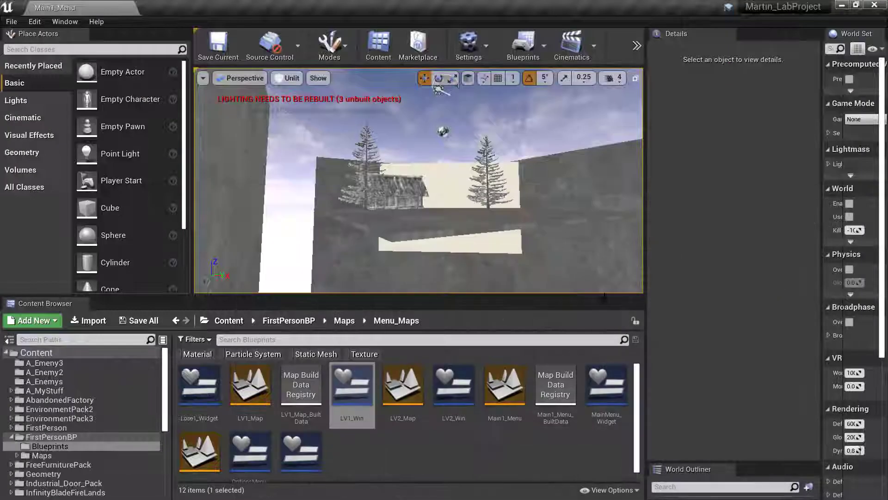
left_click(464, 383)
double_click(465, 383)
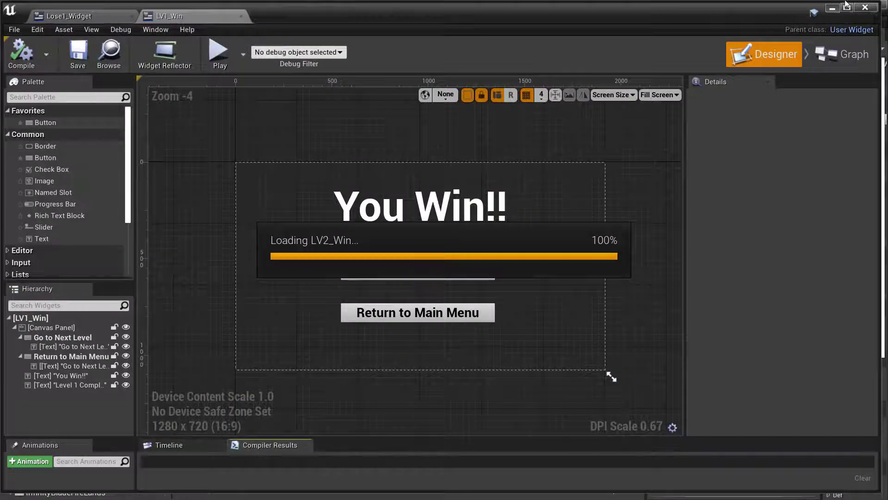
Step: Open MainMenu_Widget, OptionsMenu_Widget and Pause_Menu from the Content Browser
left_click(832, 8)
left_click(603, 391)
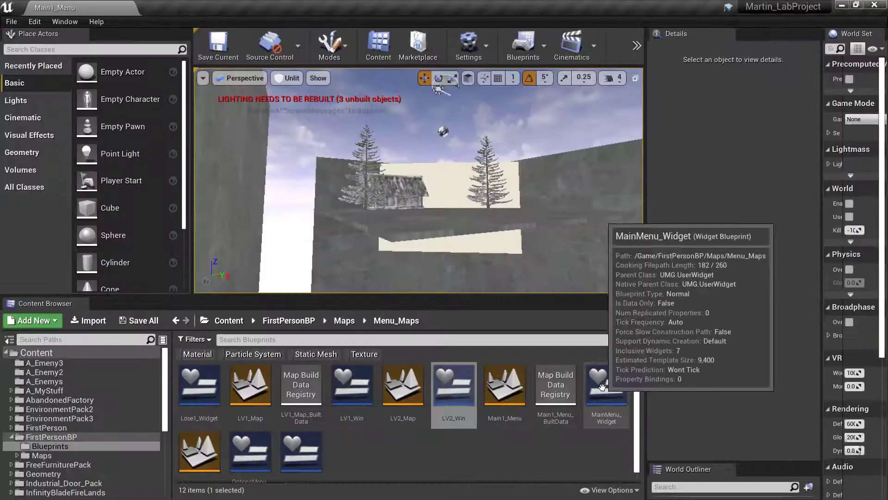
double_click(604, 391)
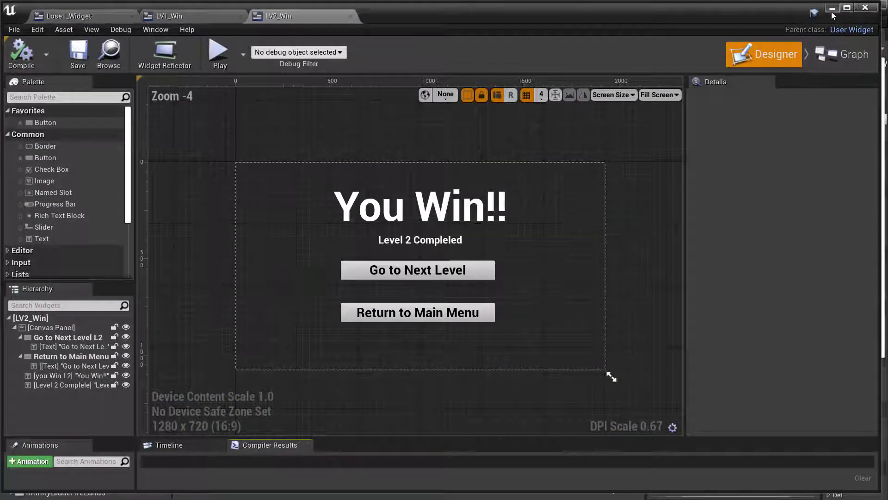
left_click(831, 9)
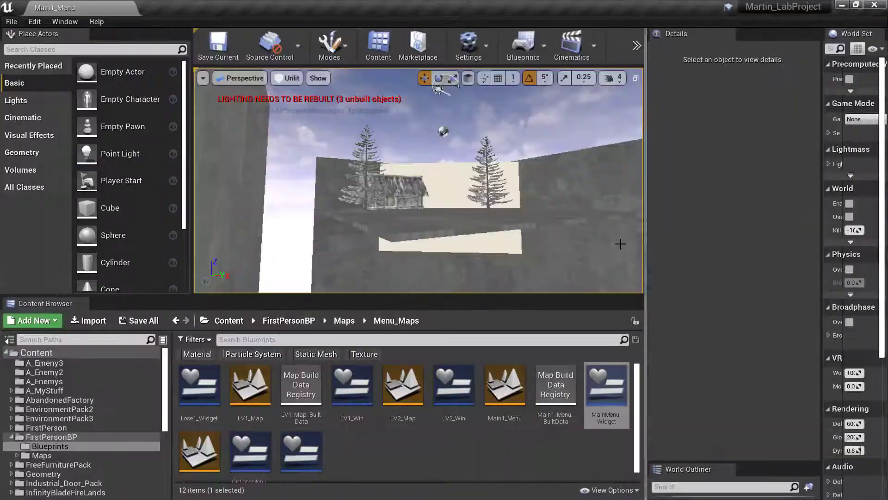
double_click(243, 461)
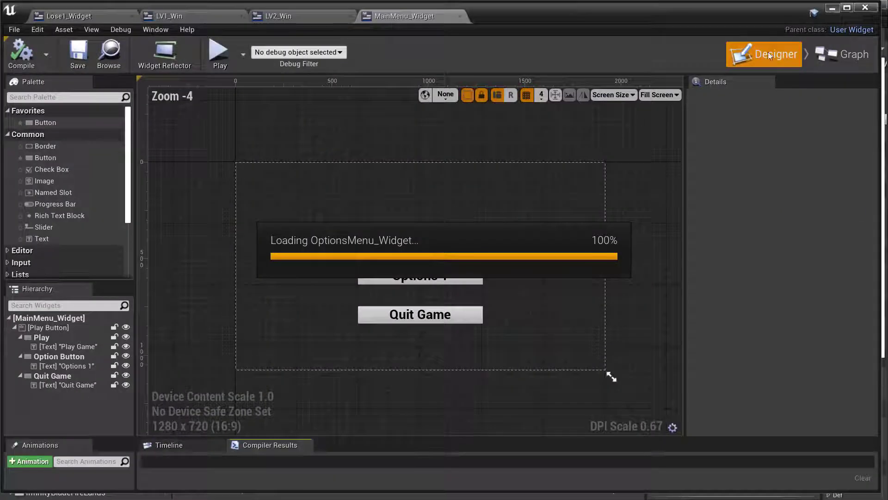
left_click(831, 8)
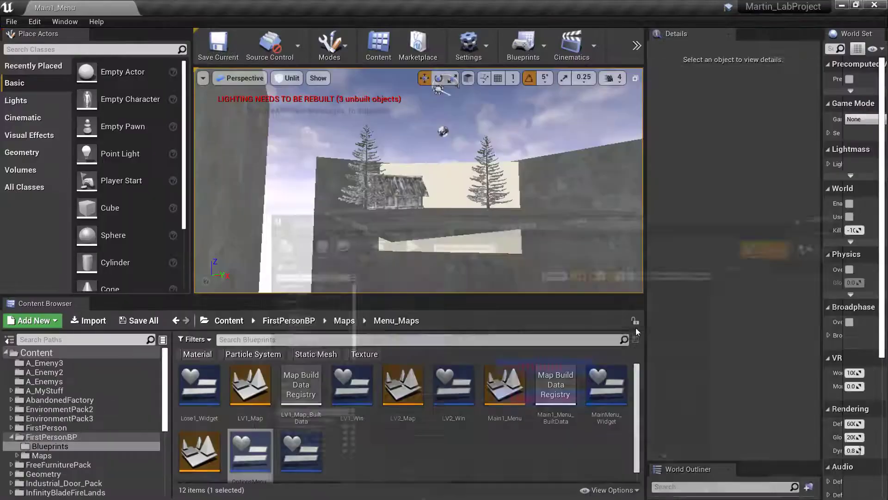
double_click(301, 455)
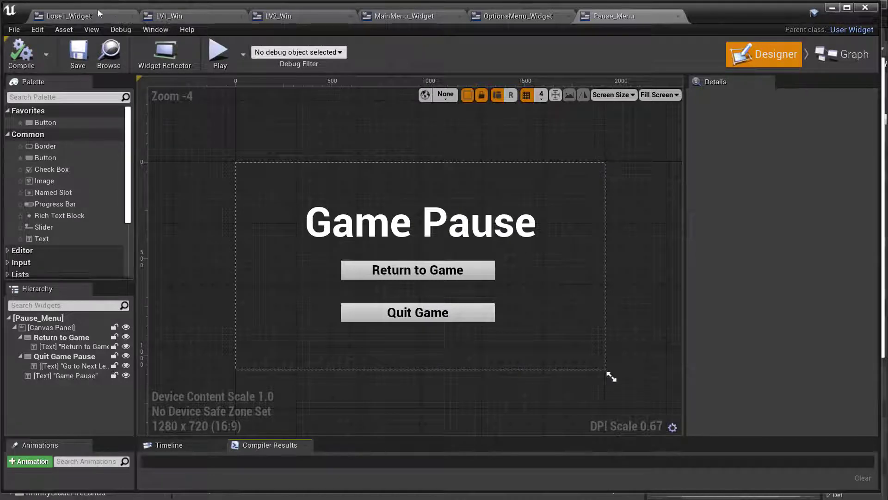
Step: Reorder the editor tabs so LV1_Win is first and LV2_Win second
left_click(83, 16)
left_click(190, 10)
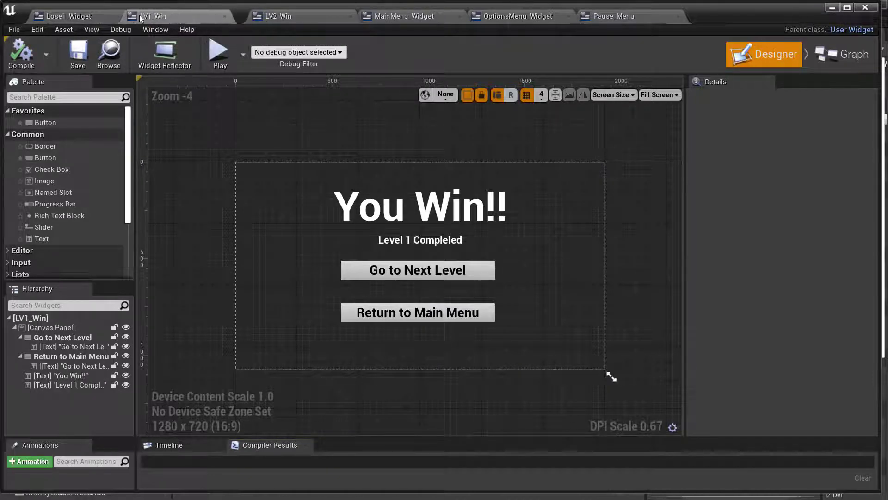
left_click_drag(190, 14, 93, 15)
left_click_drag(284, 17, 194, 16)
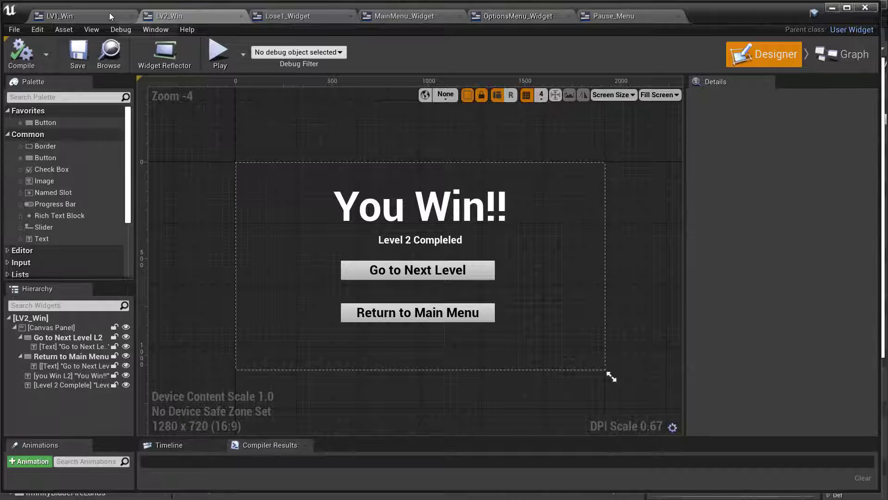
Step: Review LV1_Win's button logic in its Graph, then bring up LV2_Win
left_click(56, 19)
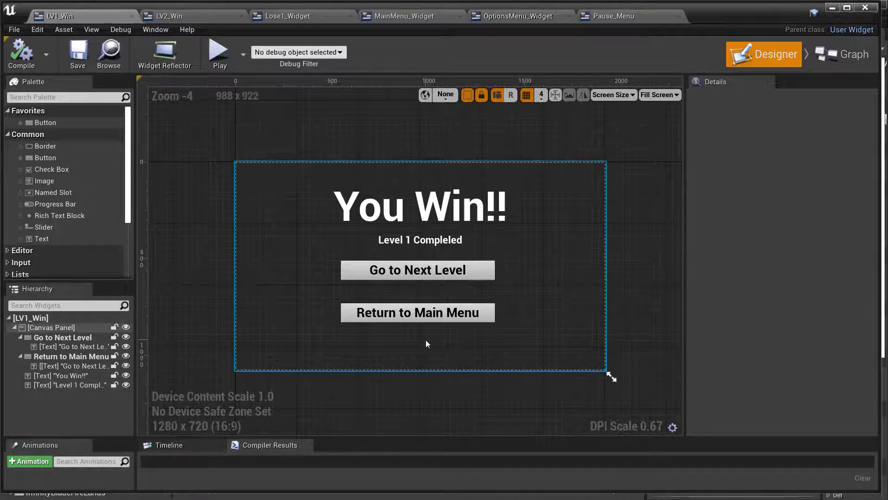
left_click(833, 57)
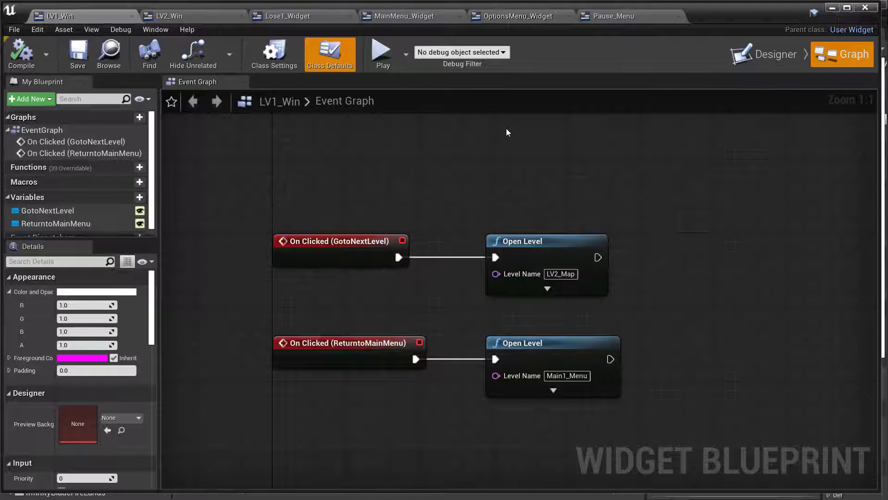
left_click(193, 11)
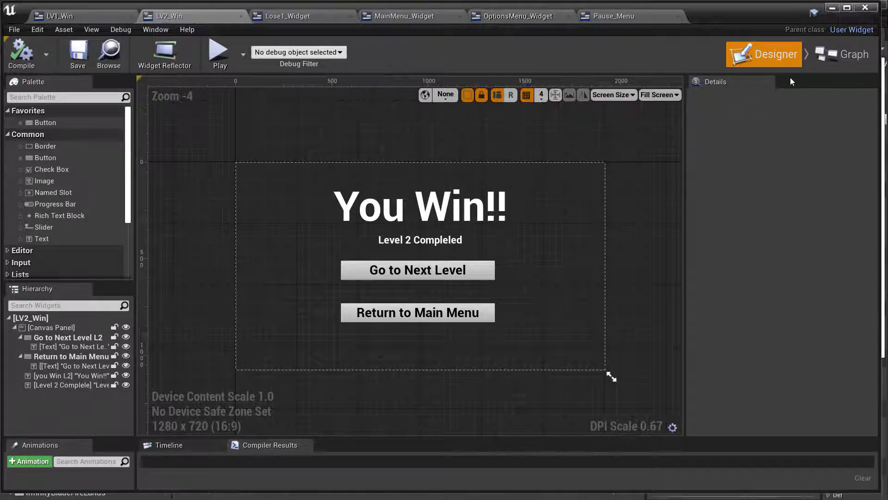
Step: Review the LV2_Win and Lose1_Widget On Clicked graphs, then bring up MainMenu_Widget
left_click(842, 63)
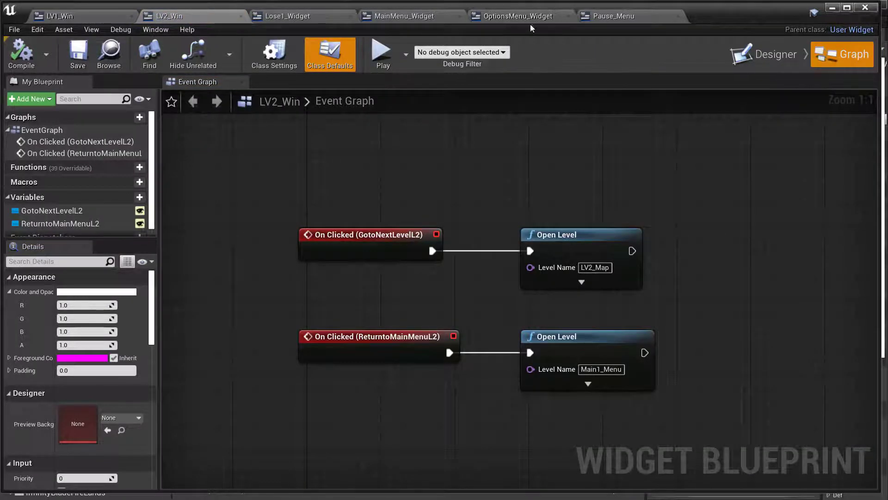
left_click(284, 15)
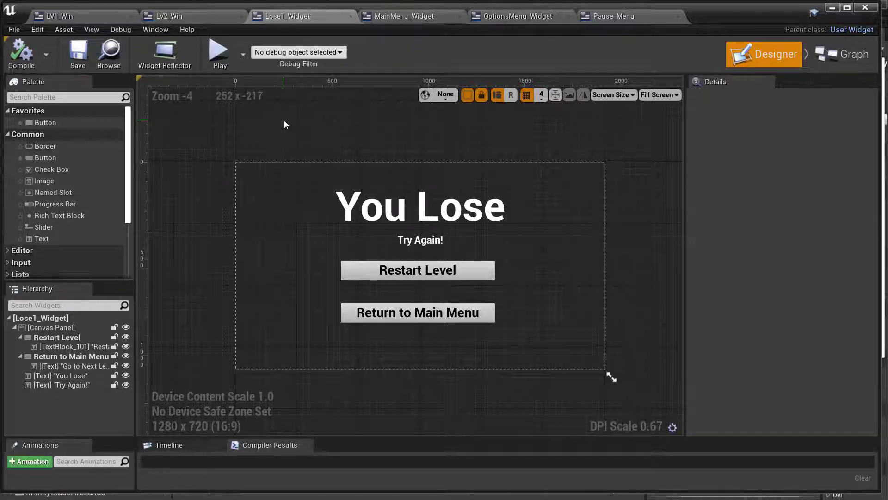
left_click(858, 46)
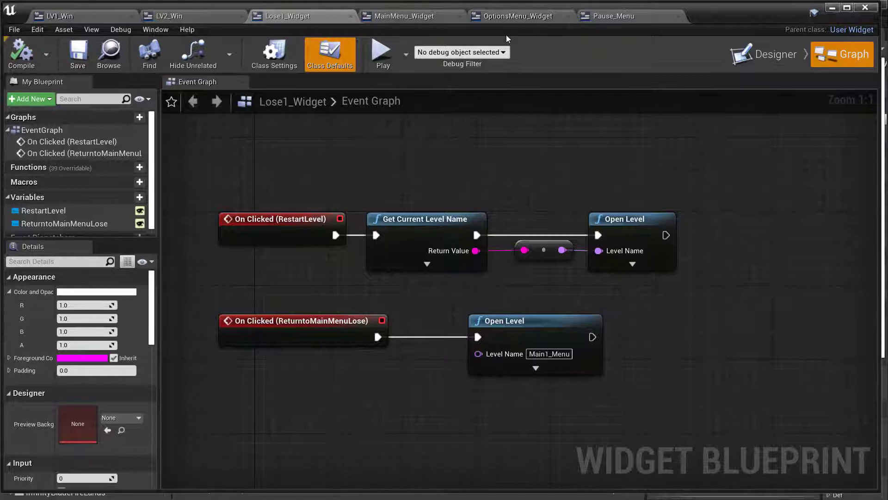
left_click(401, 18)
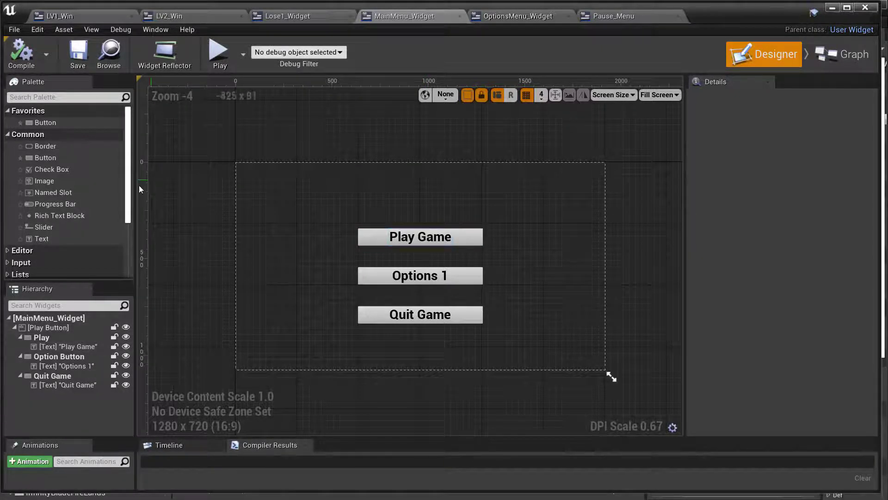
Step: Widen the palette, hierarchy and details panels and view MainMenu_Widget's click logic
left_click_drag(142, 186, 168, 186)
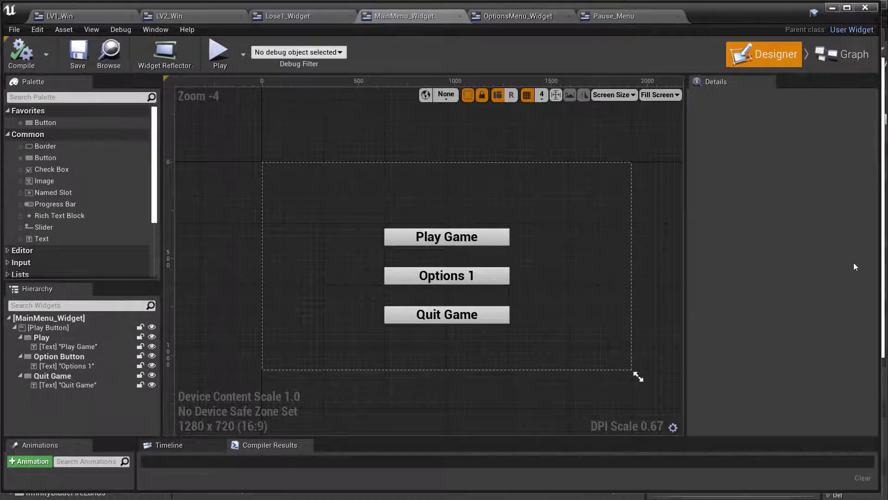
left_click_drag(685, 208, 661, 217)
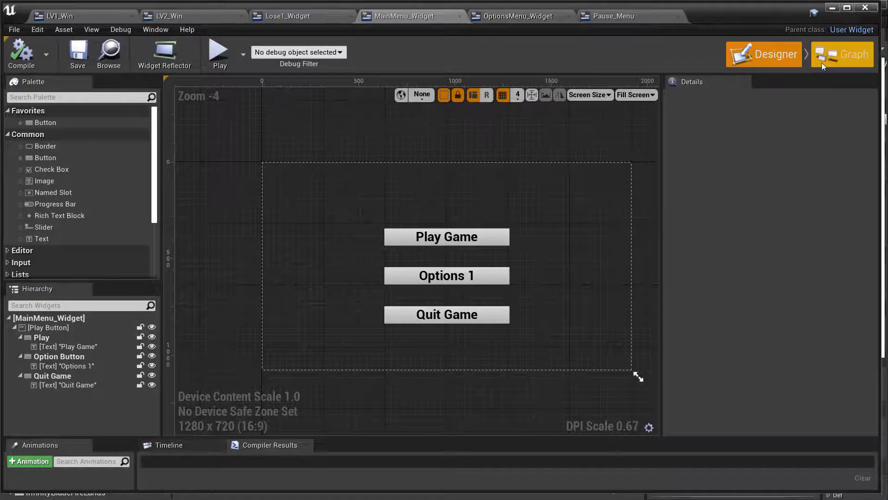
left_click(841, 54)
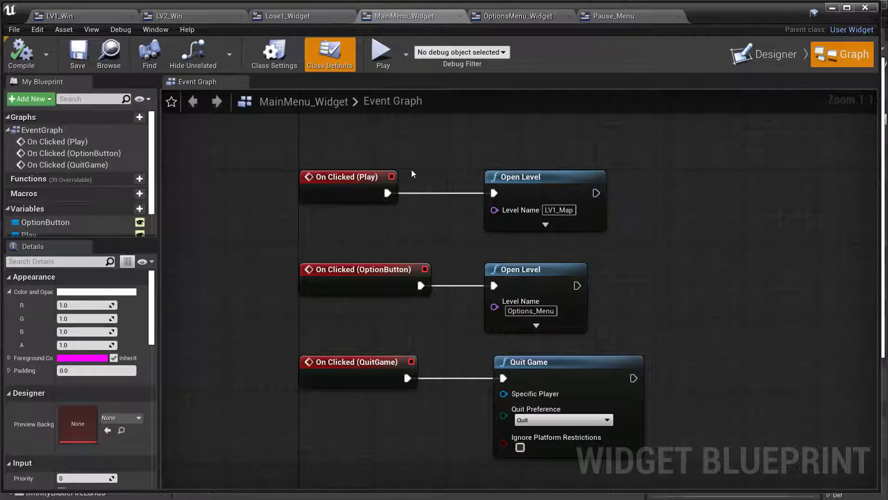
Step: Review OptionsMenu_Widget's button graph, then bring up Pause_Menu
left_click(501, 18)
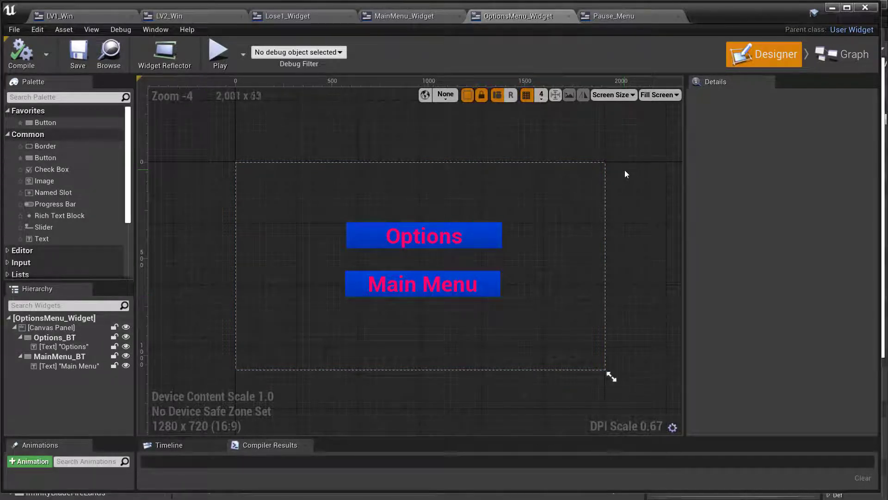
left_click(836, 57)
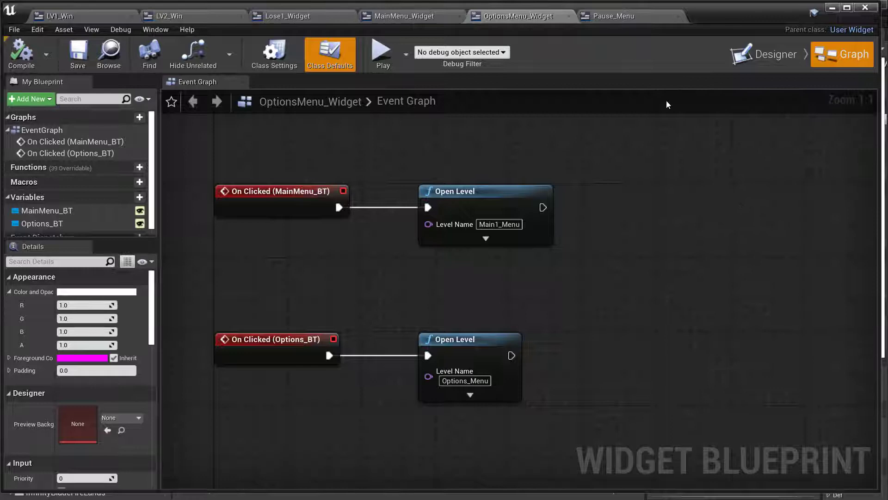
left_click(626, 19)
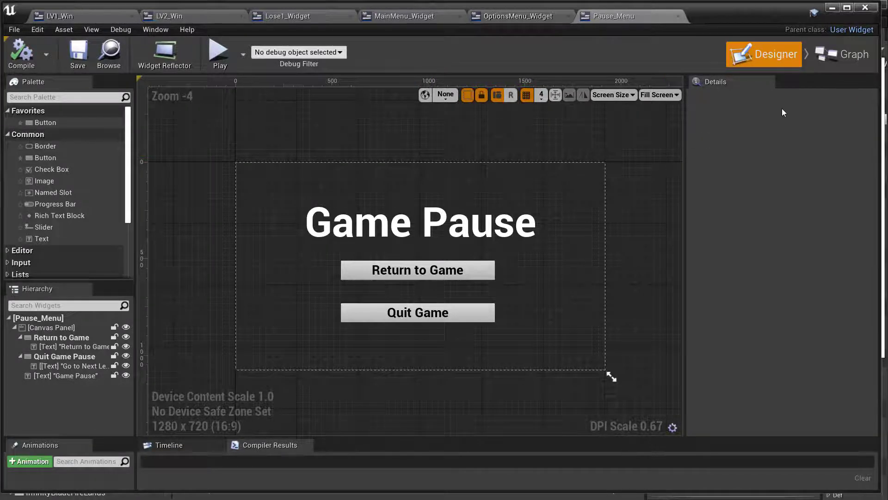
Step: Zoom out over Pause_Menu's full node graph, then minimize the widget editor
left_click(848, 58)
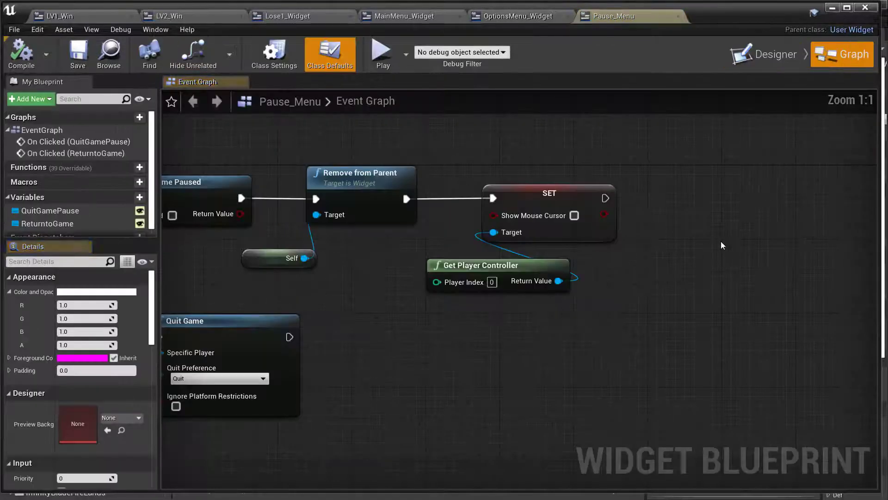
right_click_drag(435, 360, 664, 337)
scroll(560, 351, "down", 3)
scroll(603, 325, "up", 2)
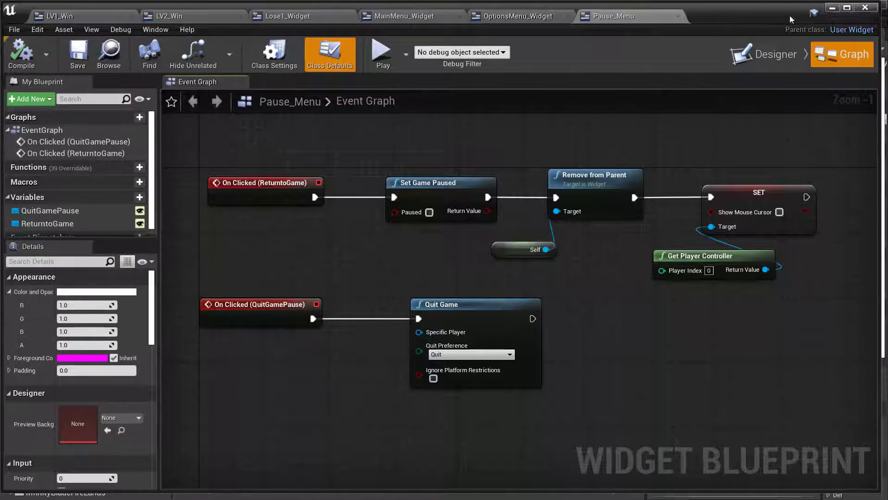
left_click(833, 9)
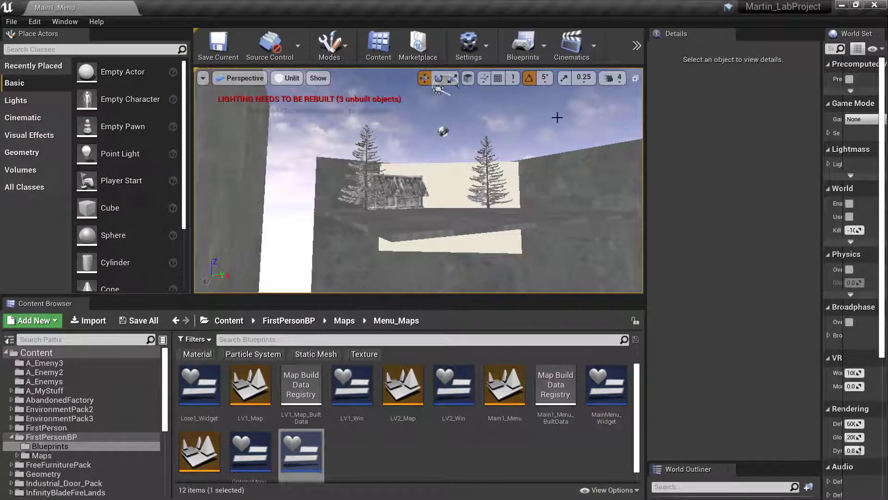
Step: Play the menu level and confirm Quit Game ends the preview, then play again
left_click(637, 45)
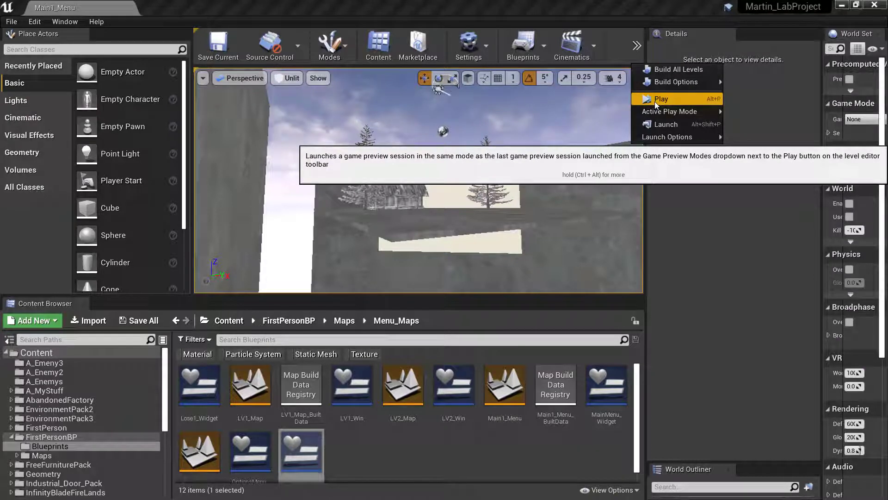
left_click(654, 101)
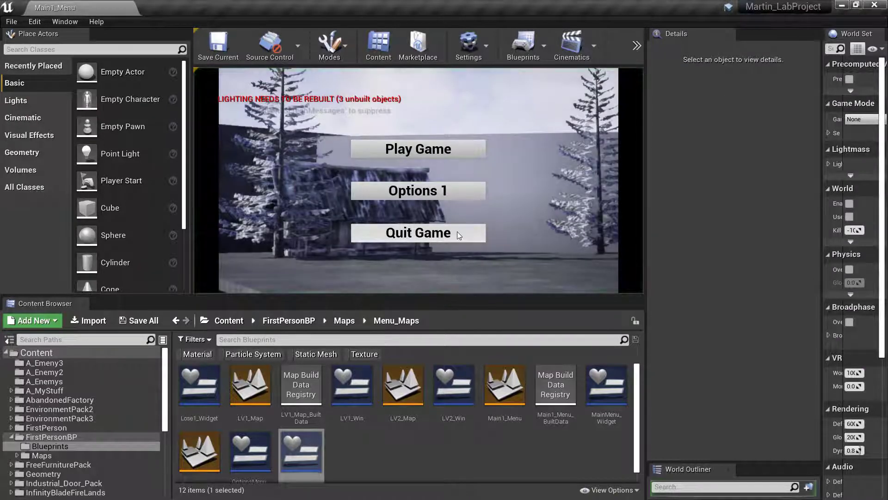
left_click(457, 232)
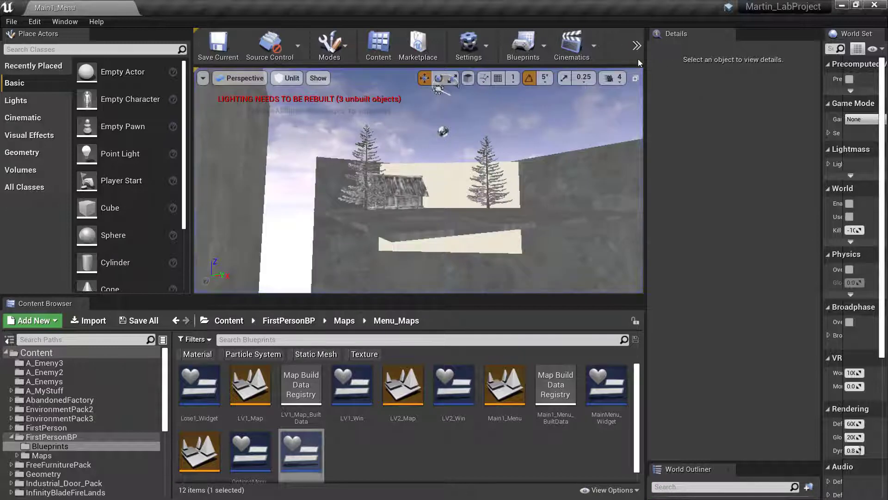
left_click(636, 46)
left_click(657, 99)
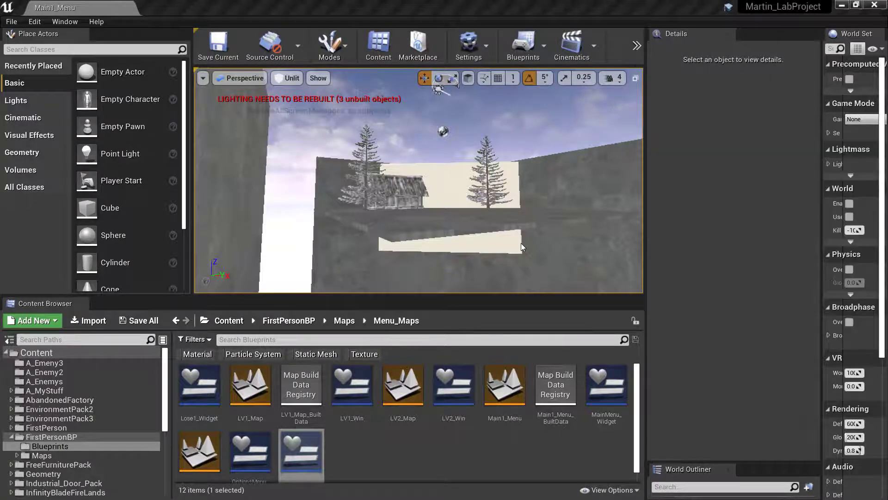
Step: Test Options 1, Main Menu, Play Game and the lose screen's Return to Main Menu
left_click(461, 197)
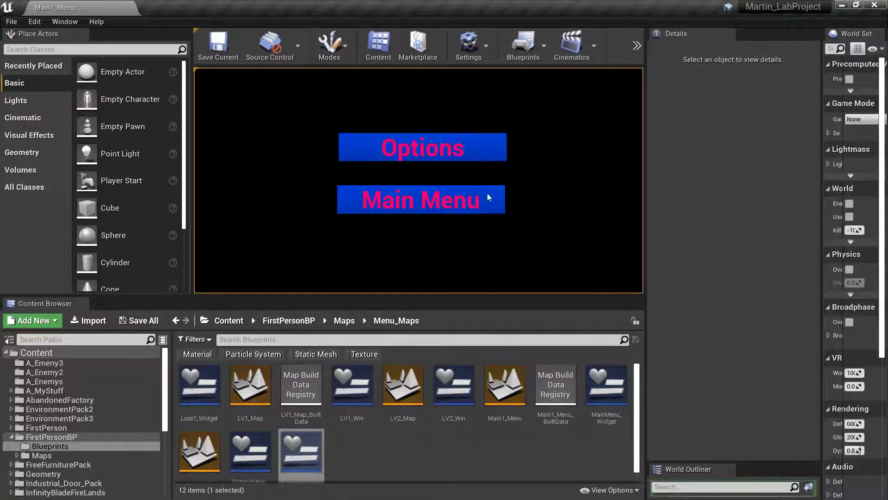
left_click(482, 204)
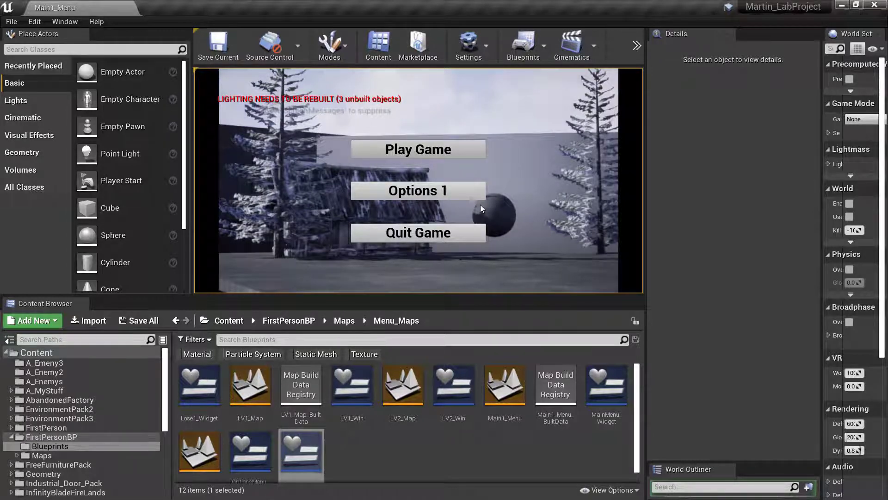
left_click(443, 153)
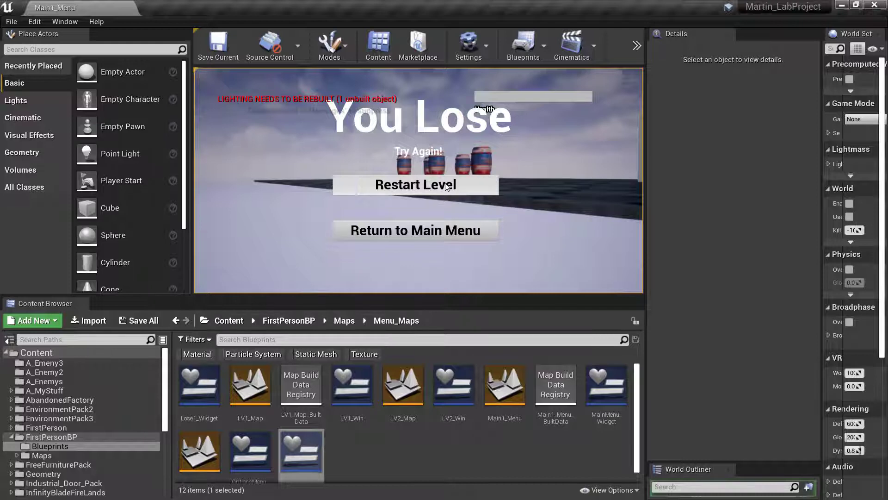
left_click(441, 231)
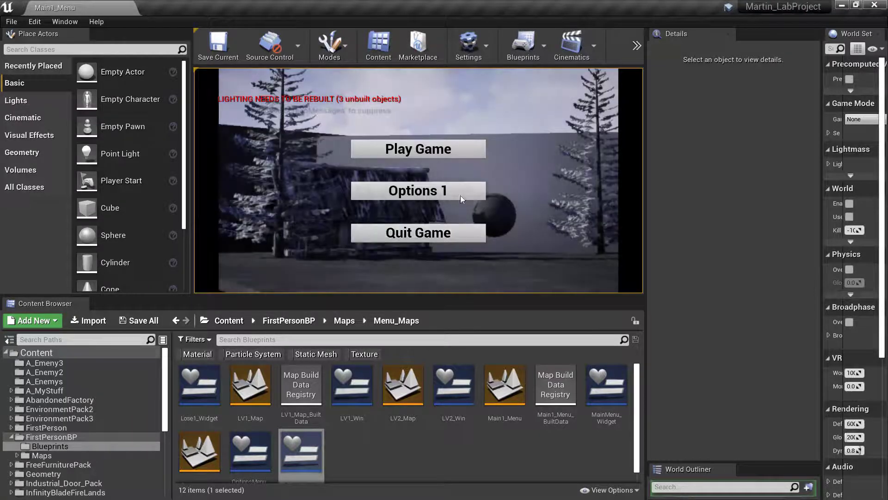
left_click(447, 154)
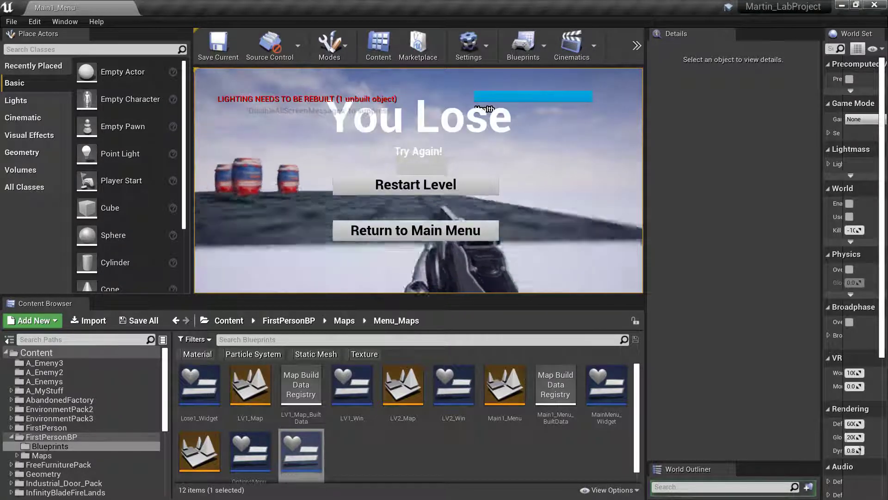
Step: Test Re-Start Level from the You Lose screen twice in Level 1
left_click(416, 185)
left_click(416, 185)
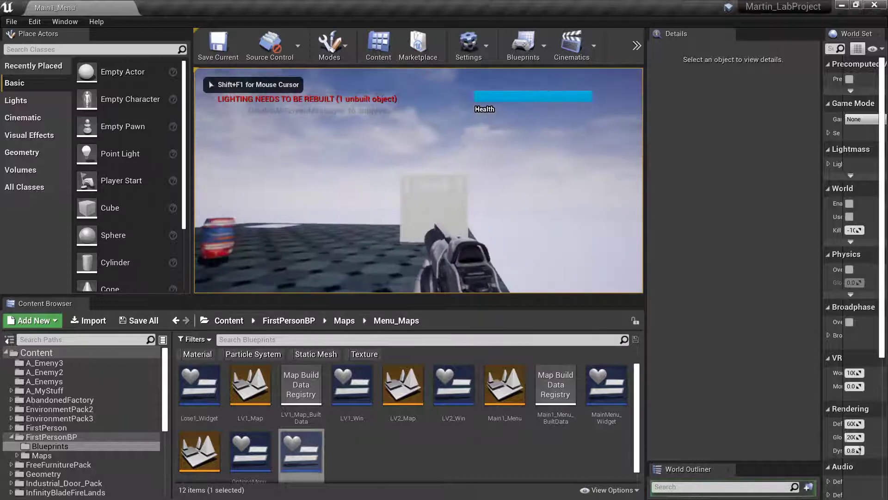
key("w")
key("w")
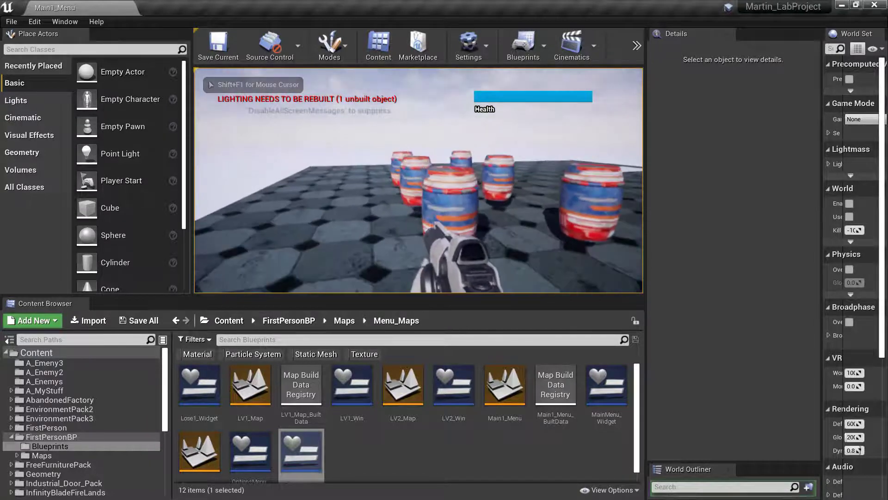
key("w")
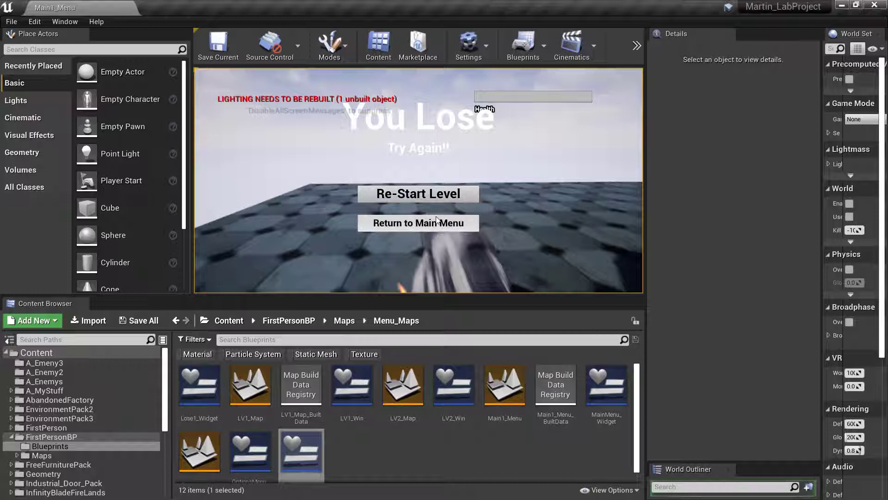
left_click(419, 194)
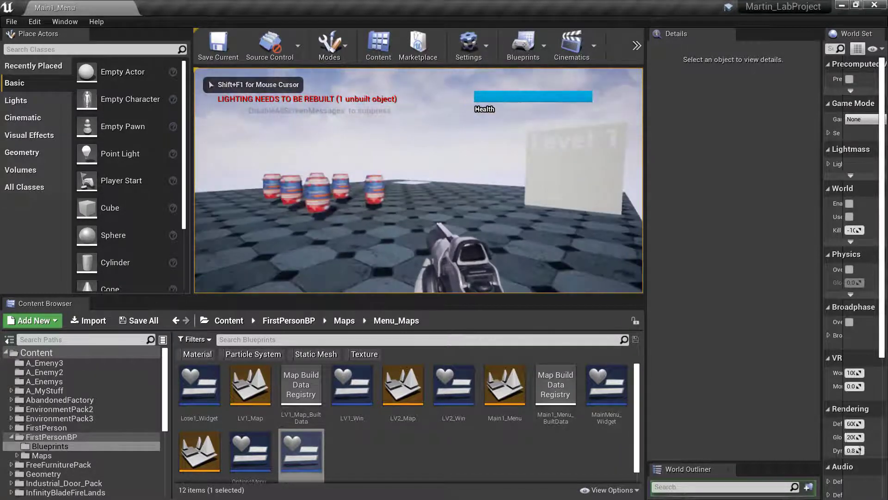
Step: Win Level 1 on the white tile and return to the main menu
key("w")
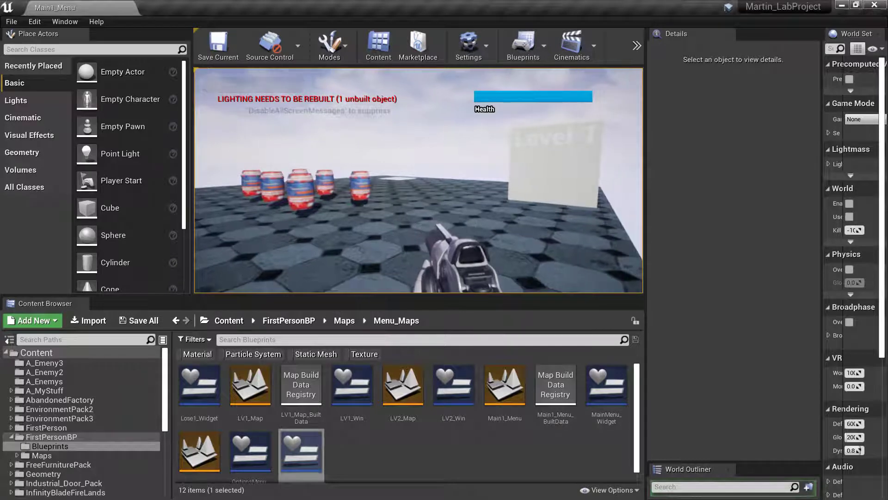
key("w")
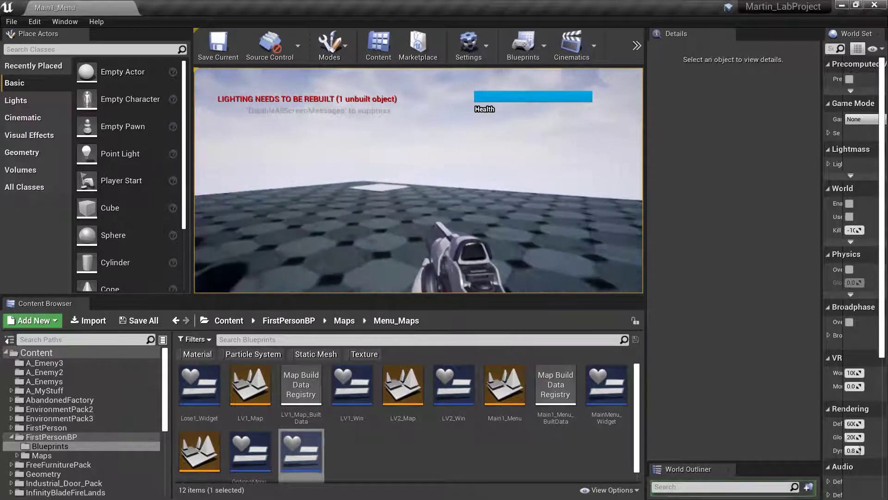
key("w")
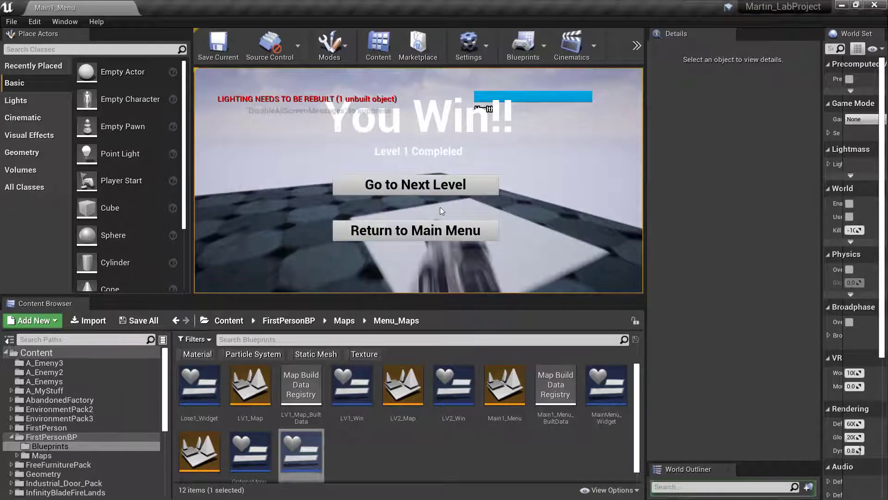
left_click(416, 233)
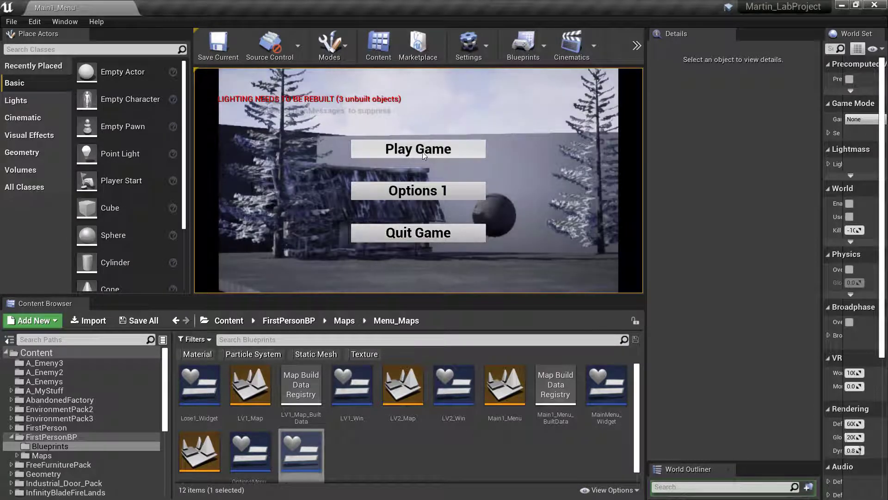
Step: Play Game, win Level 1 again, and choose Go to Next Level
left_click(422, 152)
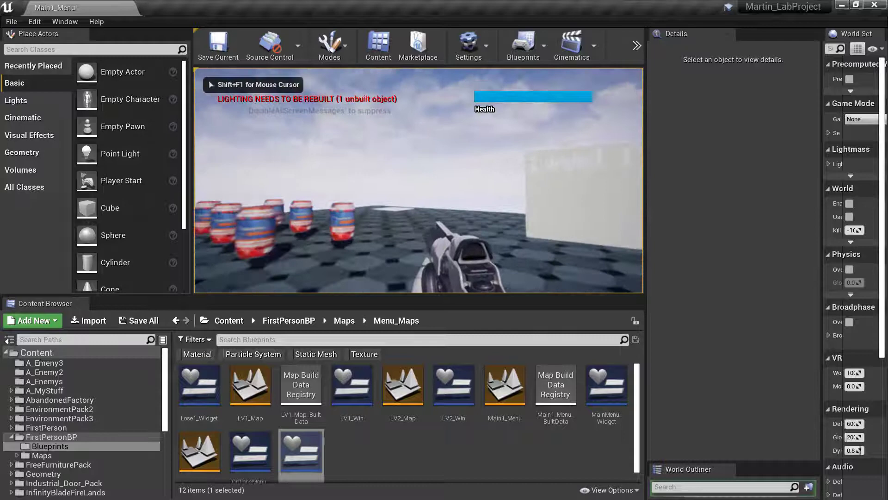
key("w")
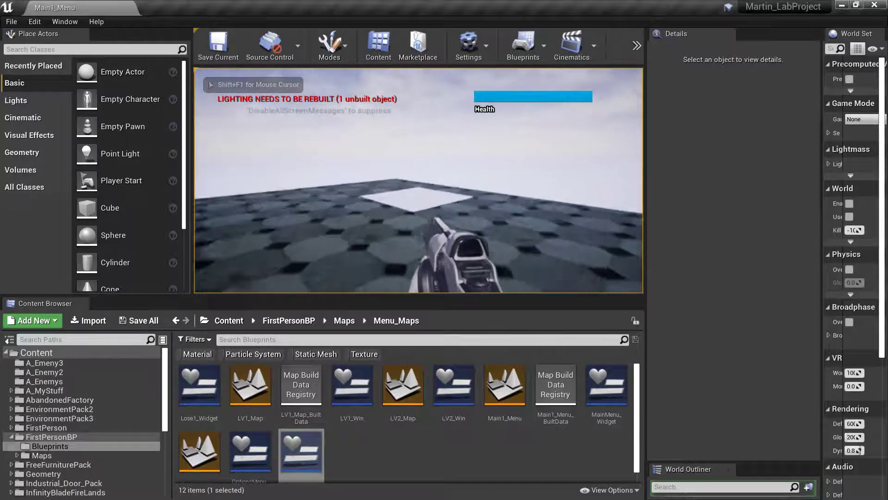
key("w")
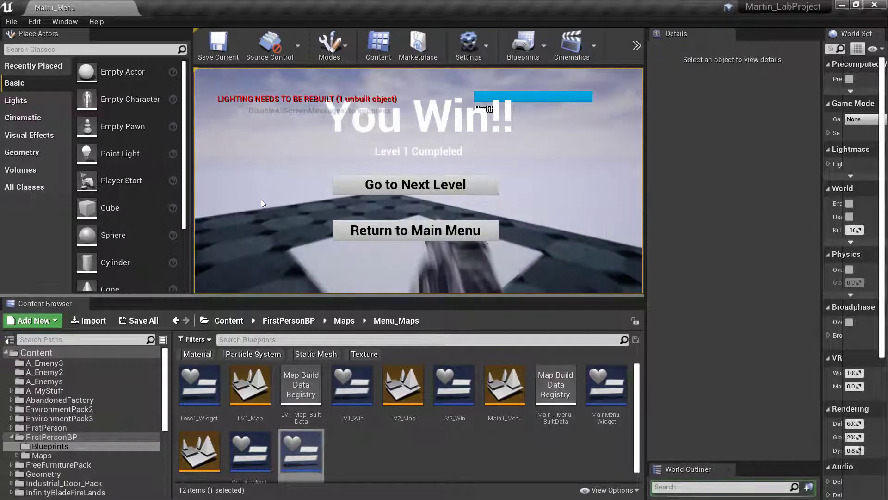
left_click(416, 185)
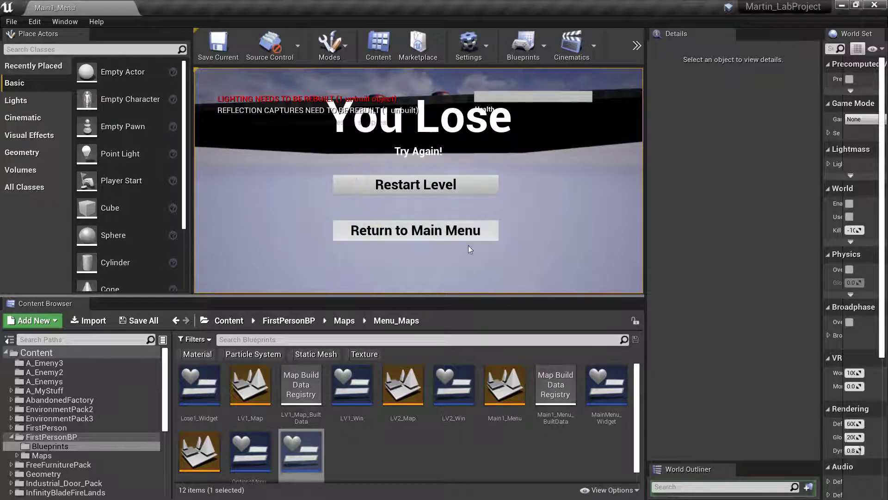
Step: Restart Level 2 twice after losing, win it, and return to the main menu
left_click(409, 187)
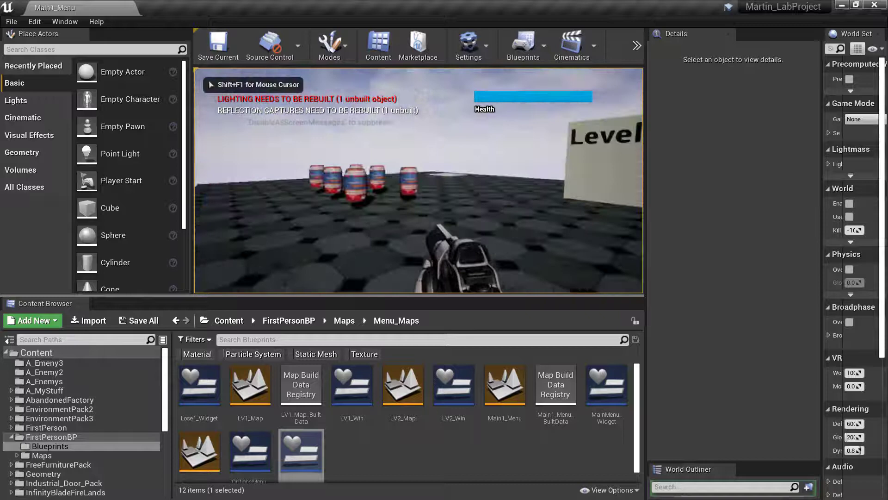
key("w")
key("w")
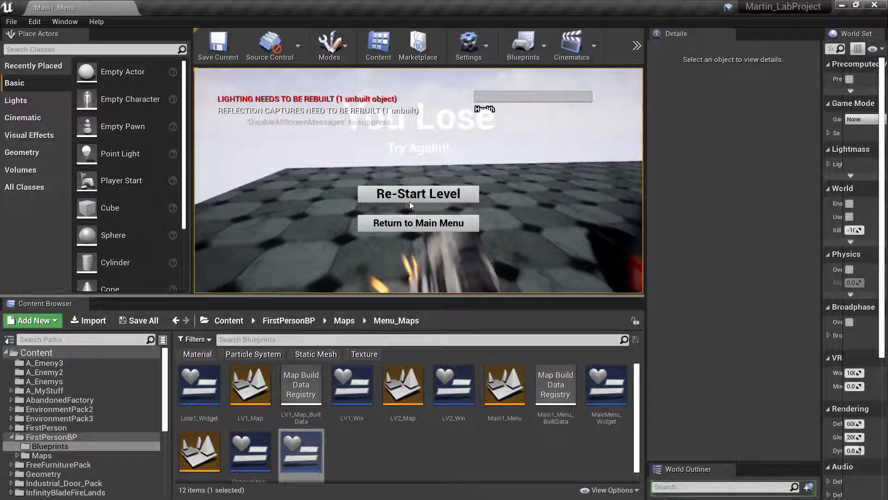
left_click(371, 203)
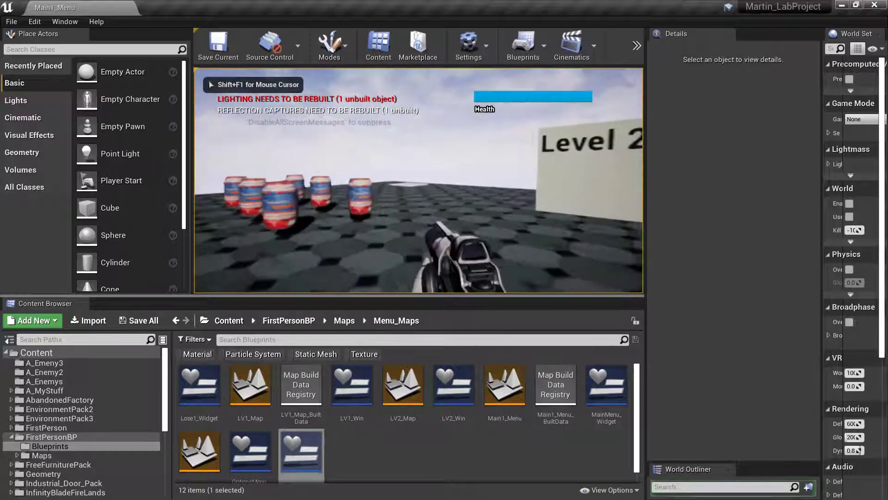
key("w")
key("w")
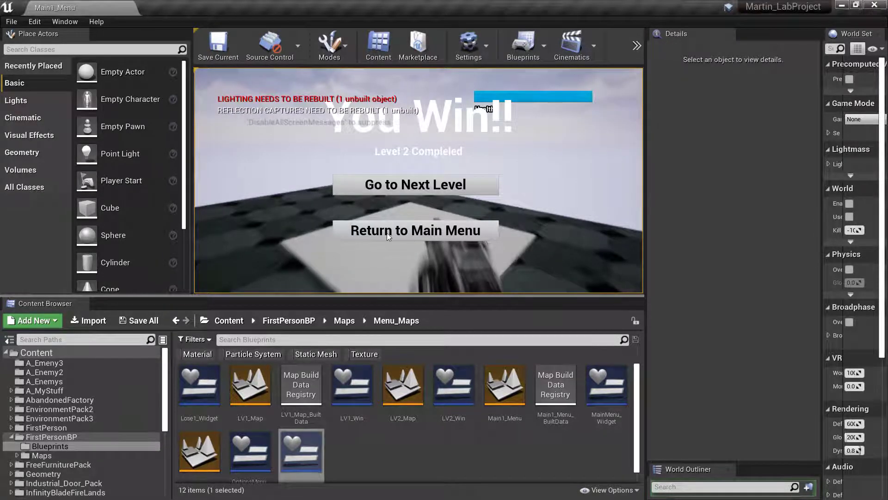
left_click(437, 234)
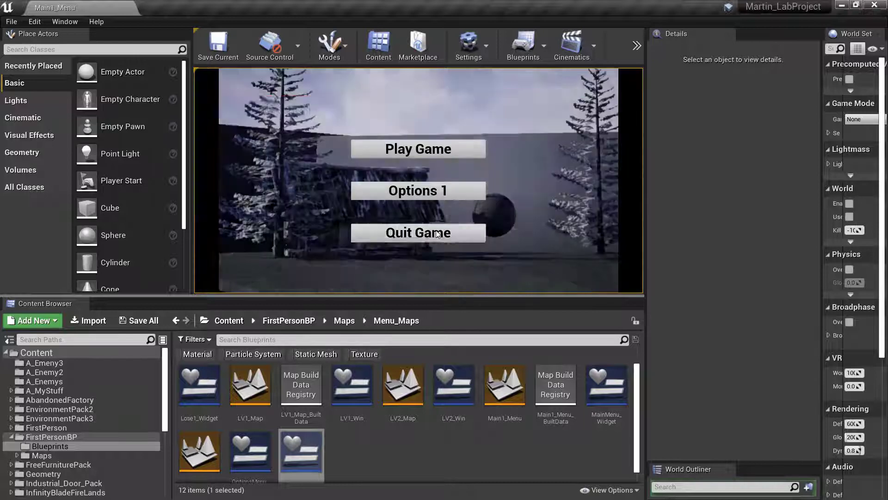
Step: Start a new game and win Level 1 and Level 2 back to back
left_click(442, 156)
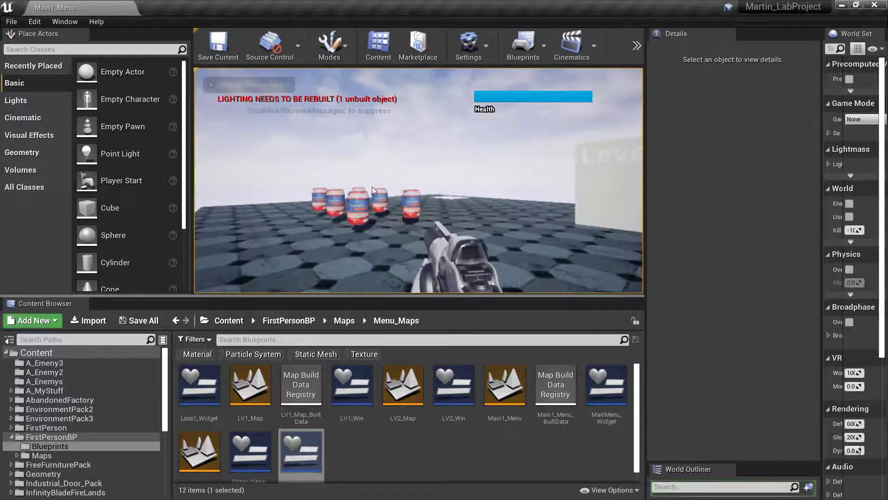
key("w")
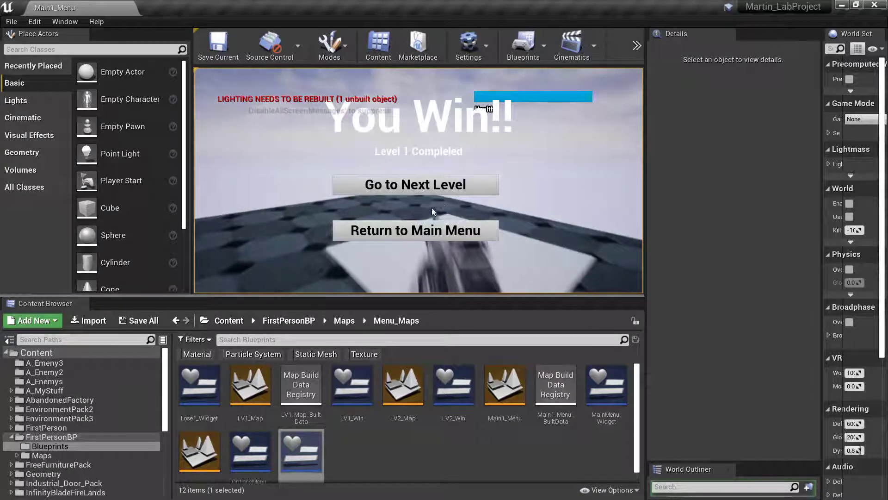
left_click(390, 240)
left_click(390, 240)
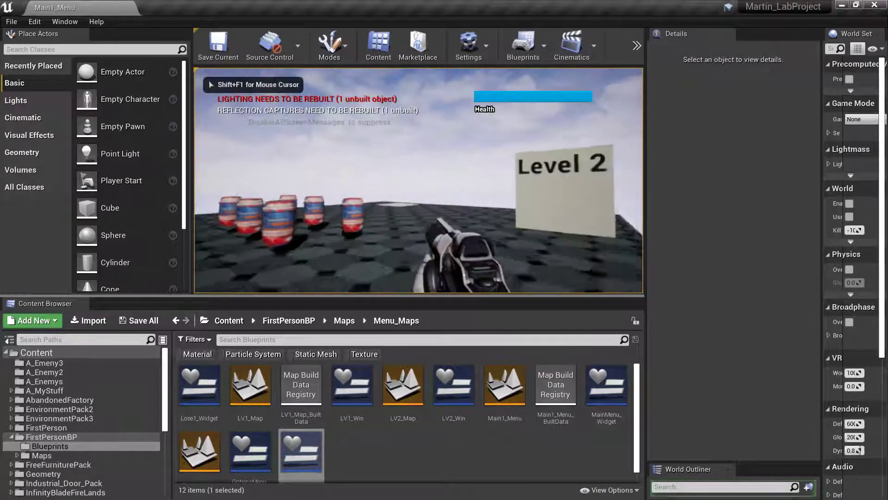
key("w")
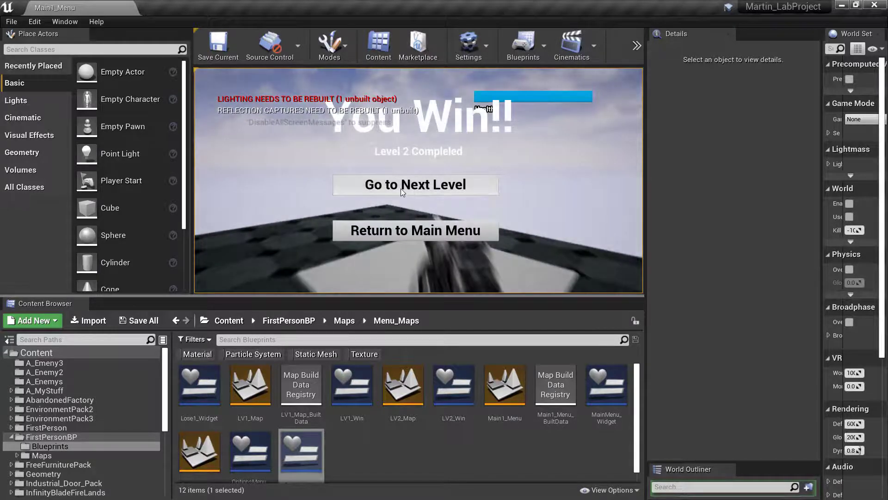
left_click(424, 187)
Step: Pause the game with P and quit from the Game Paused menu
key("w")
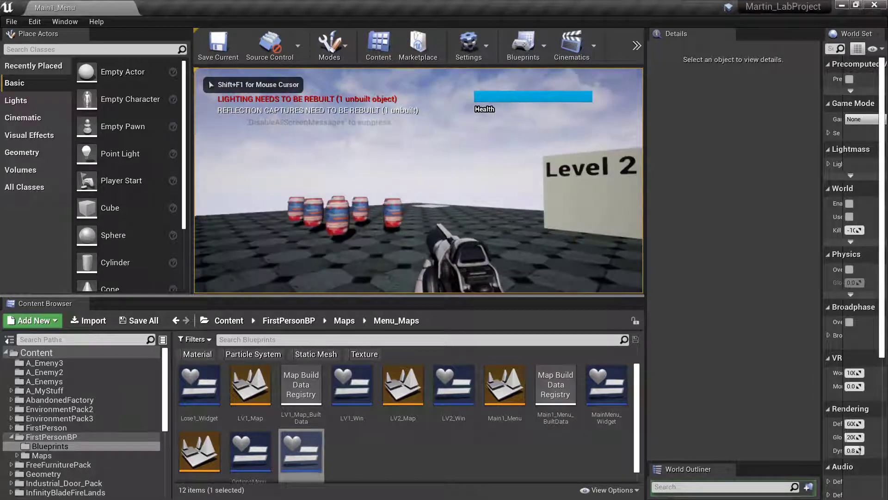
key("p")
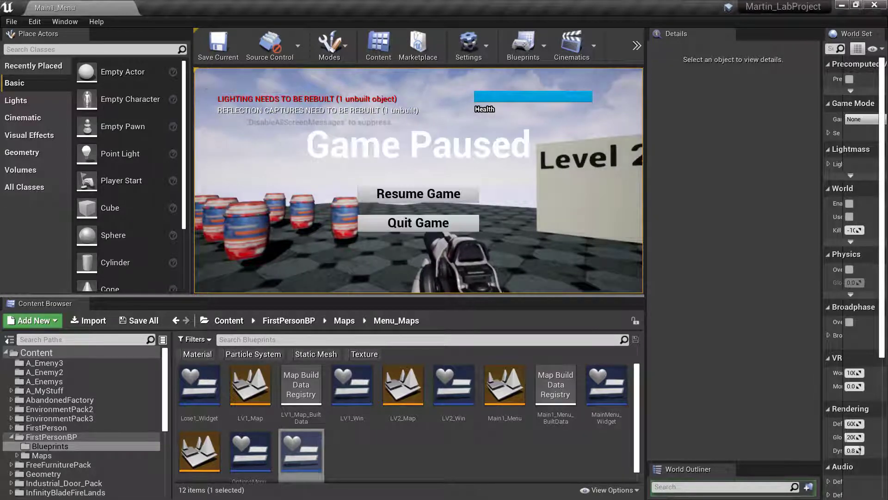
left_click(409, 222)
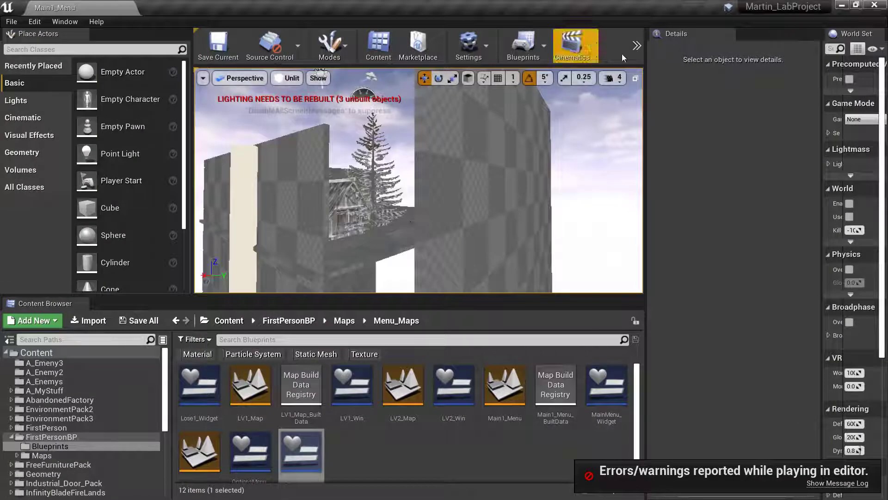
Step: Start a Play-in-Editor session, launch Level 1 with Play Game, then pause it
left_click(637, 44)
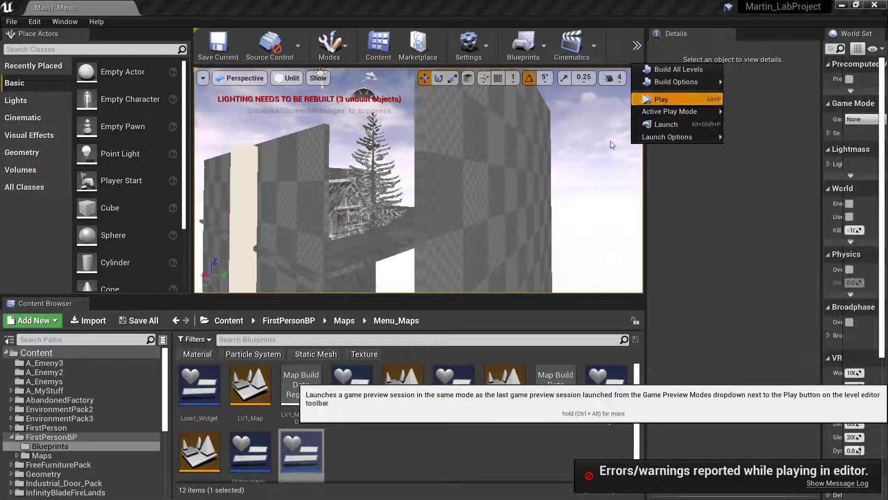
left_click(666, 96)
left_click(416, 149)
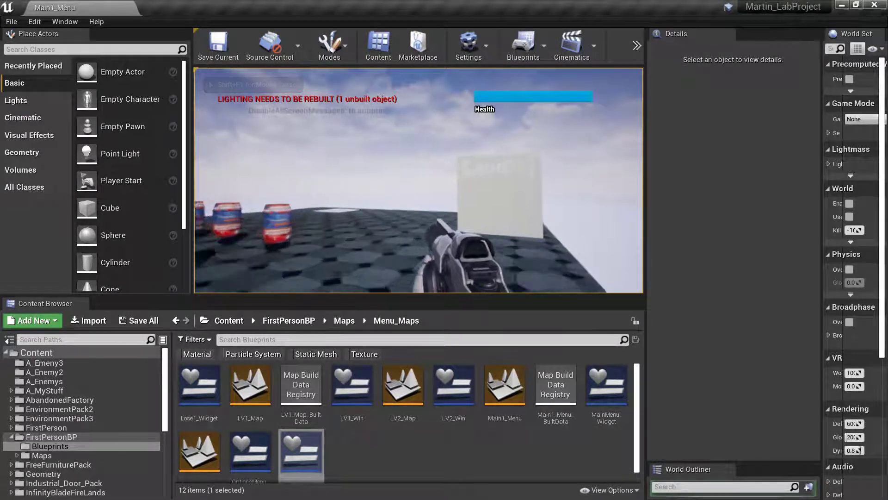
key("p")
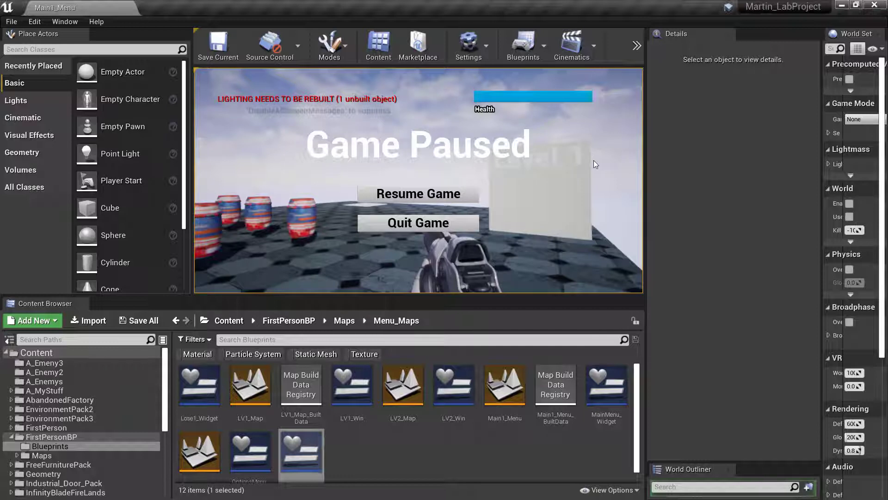
Step: Resume the game, fire a projectile, then end the play session with Esc
left_click(417, 196)
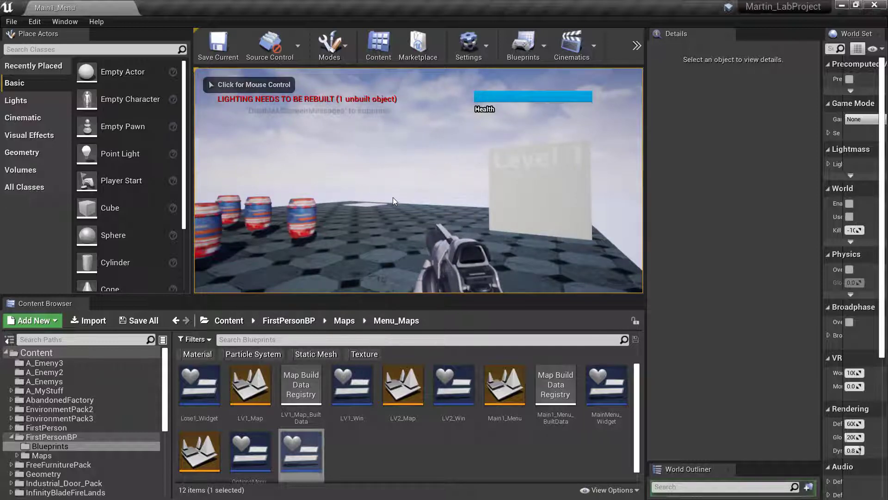
left_click(393, 197)
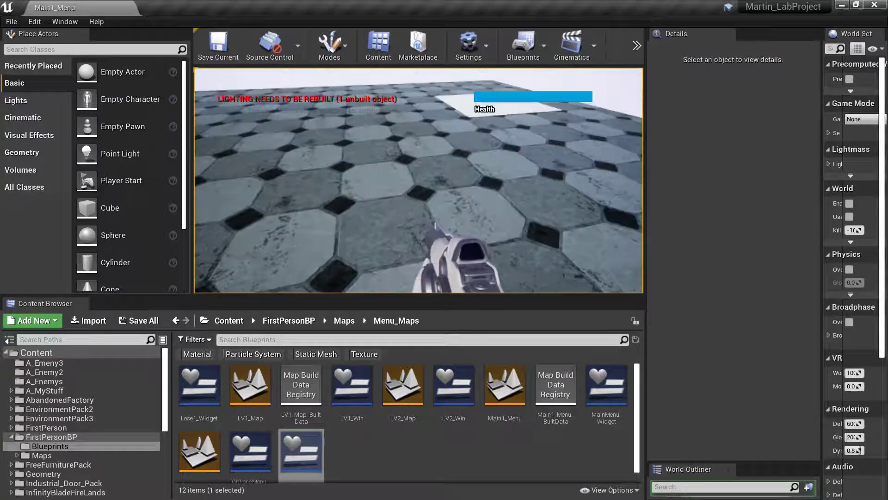
key("Escape")
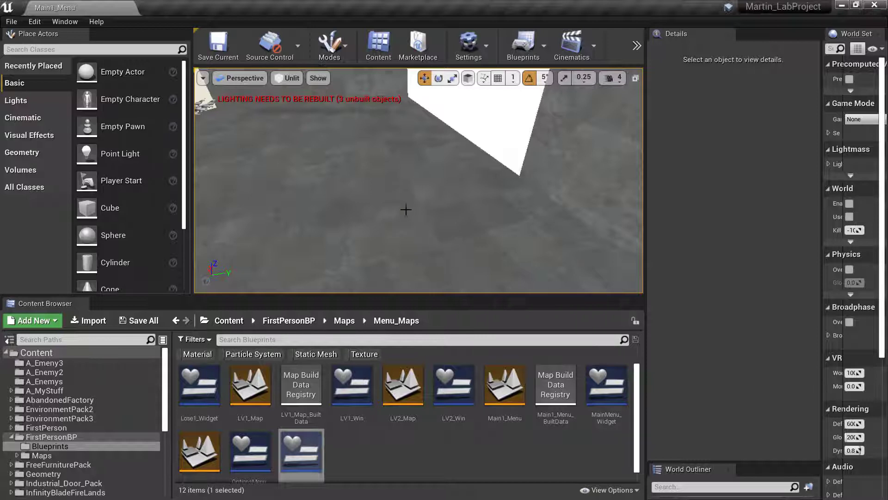
Step: Tilt the viewport camera up and pull back to centre the cabin between two trees
right_click_drag(382, 177, 370, 137)
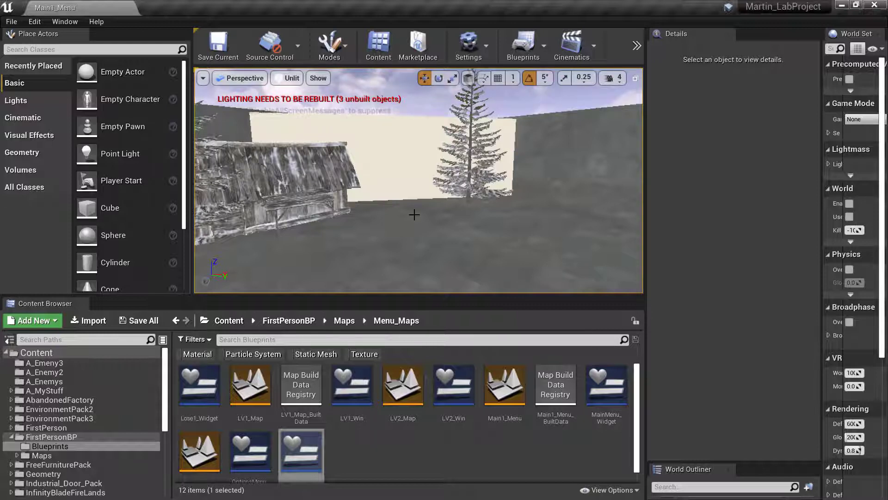
right_click_drag(369, 137, 365, 136)
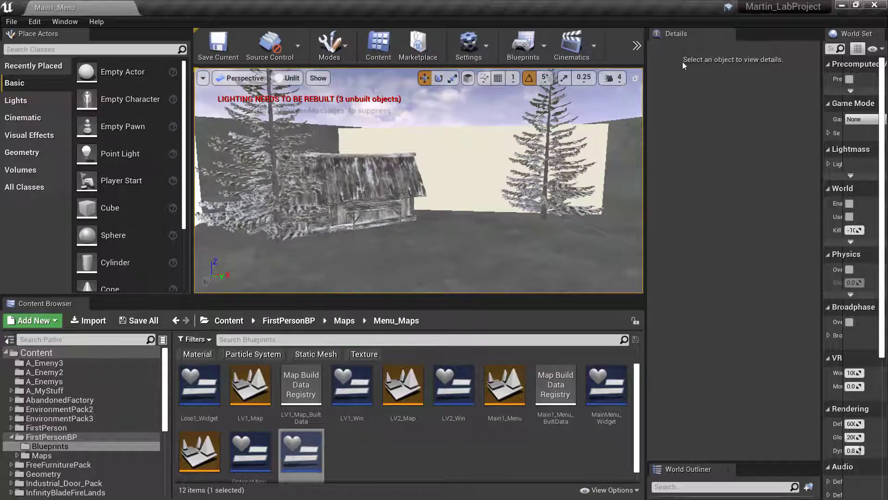